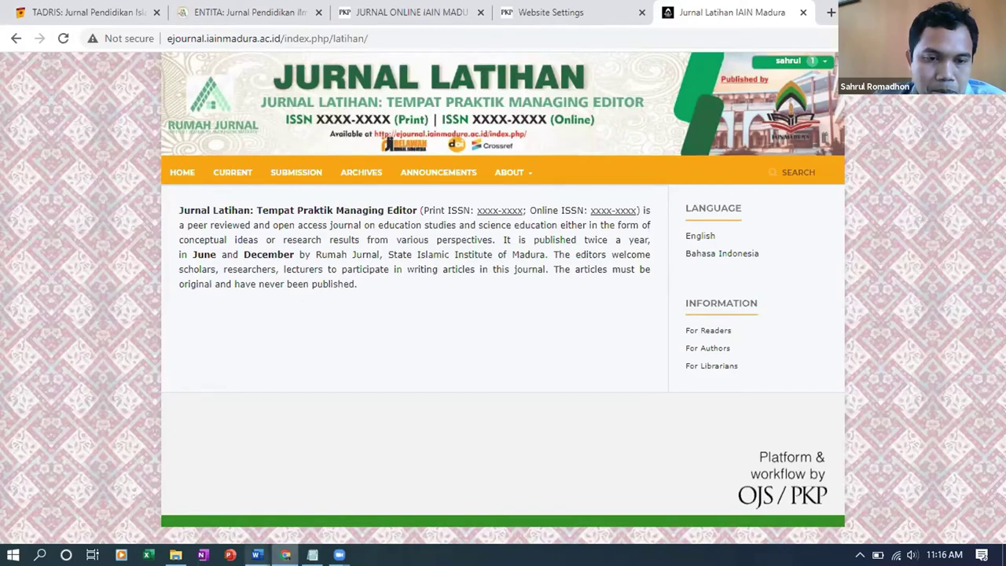
# Switch to Word and bring up the document "2. CUSTOM MINIMAL JURNAL IAIN MADURA"
pyautogui.moveTo(256, 555)
pyautogui.click(195, 452)
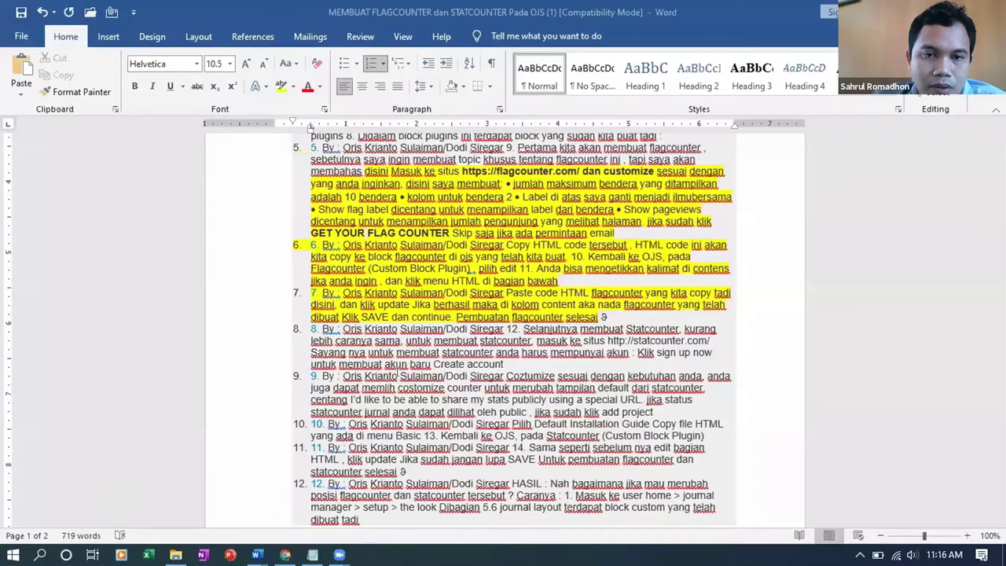
pyautogui.scroll(-2, 310, 515)
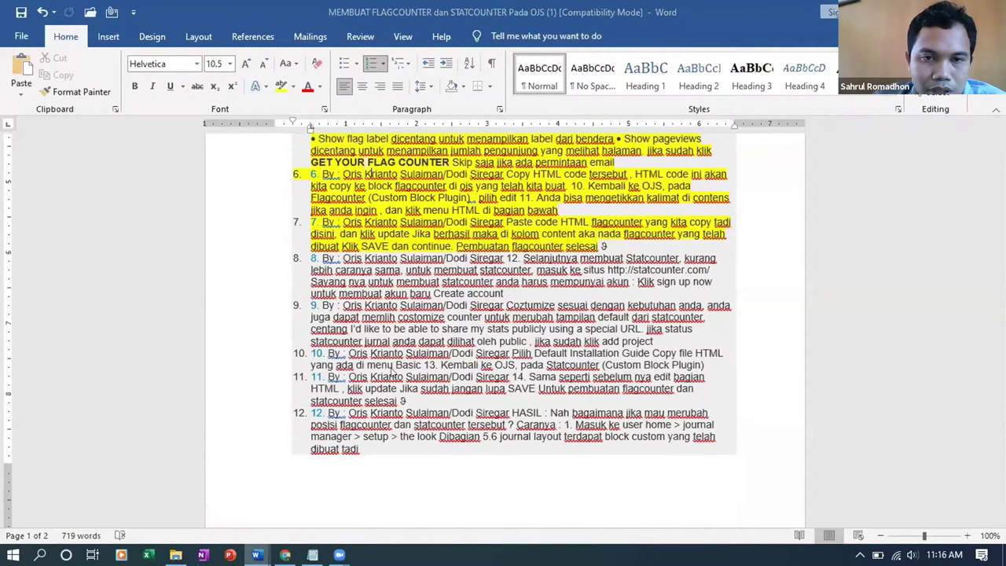
pyautogui.moveTo(257, 555)
pyautogui.click(336, 491)
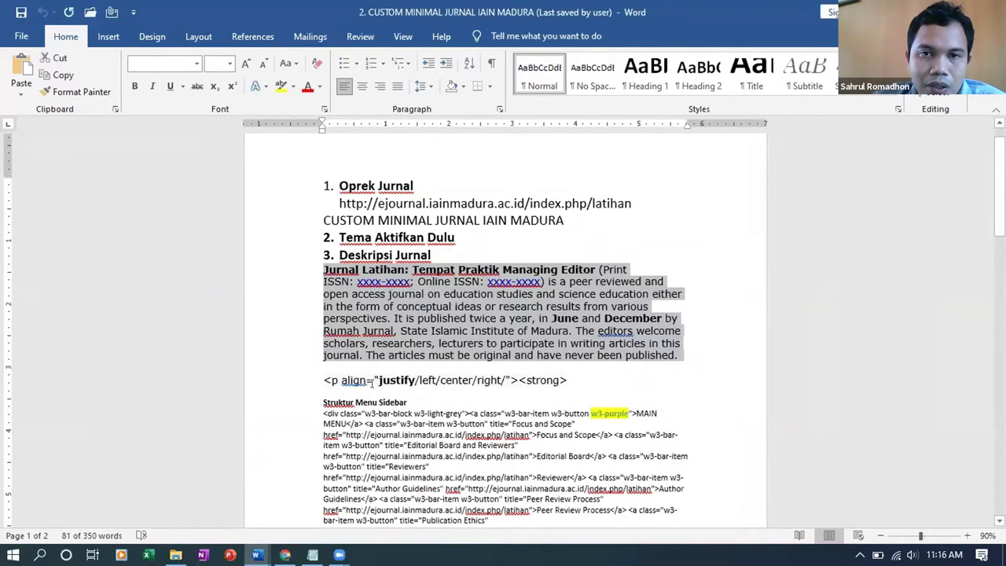
# Select and copy the complete HTML code under "Struktur Menu Sidebar", from the opening div to the closing div tag
pyautogui.scroll(-6, 365, 363)
pyautogui.scroll(-1, 363, 292)
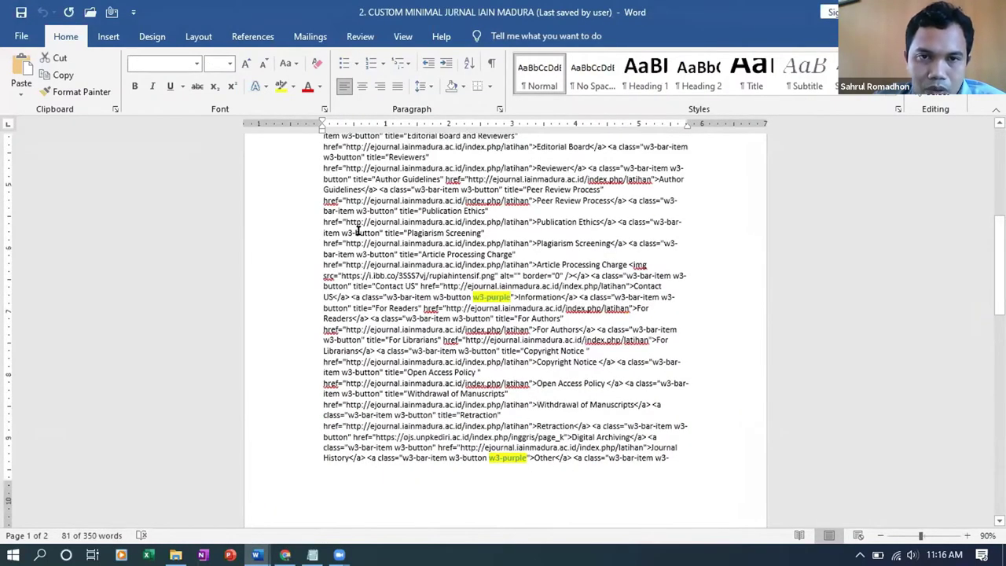
pyautogui.scroll(3, 352, 241)
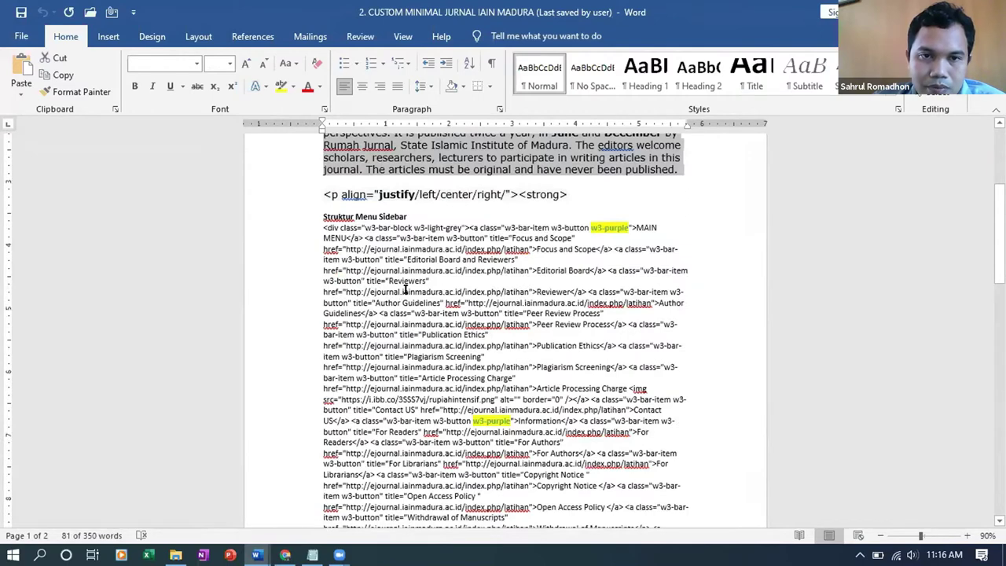
pyautogui.tripleClick(406, 288)
pyautogui.scroll(-4, 406, 317)
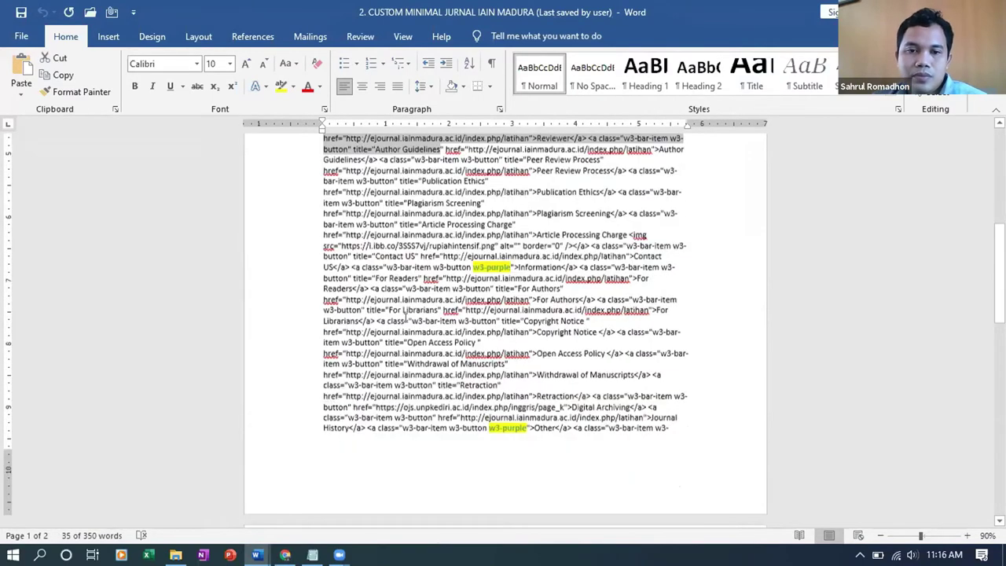
pyautogui.scroll(-3, 581, 467)
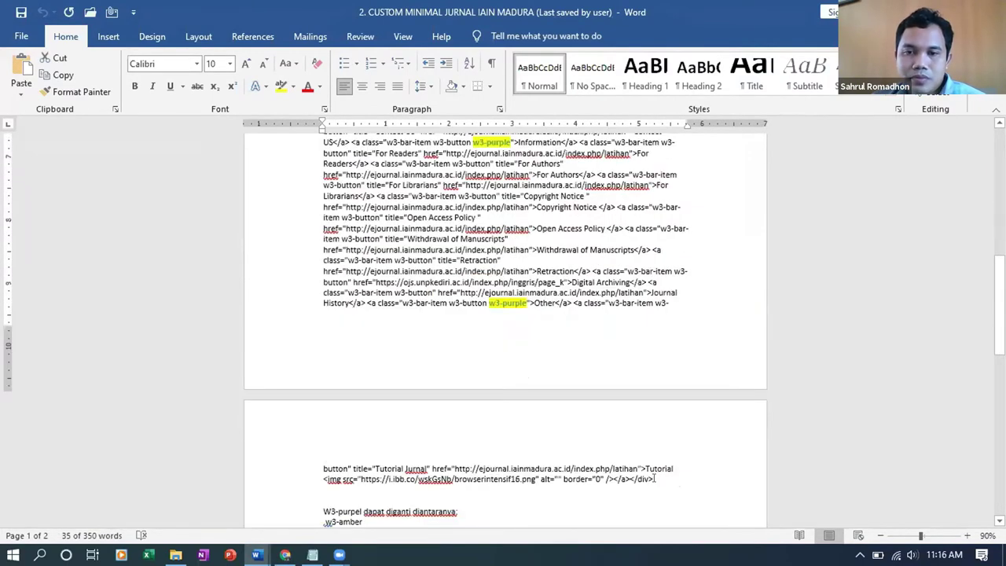
pyautogui.keyDown('shift'); pyautogui.click(654, 479); pyautogui.keyUp('shift')
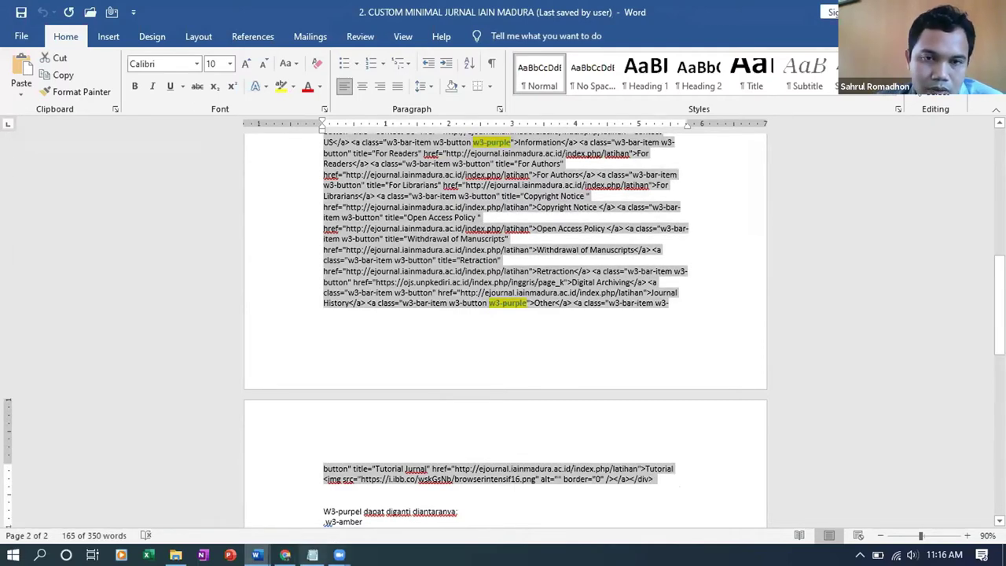
# Return to the journal's Website Settings in Chrome and show the list of installed plugins
pyautogui.hotkey('alt', 'Tab')
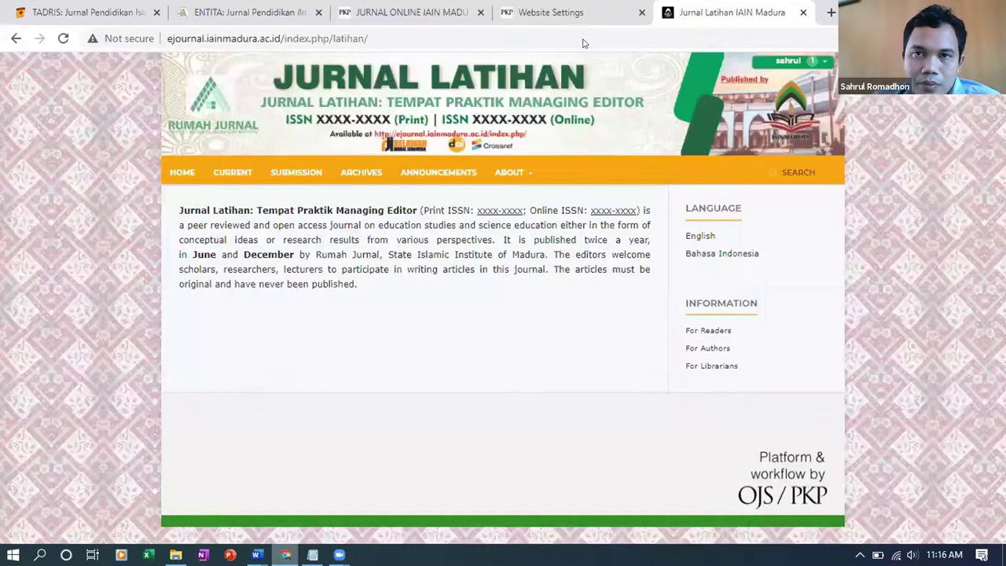
pyautogui.hotkey('ctrl', 'shift', 'Tab')
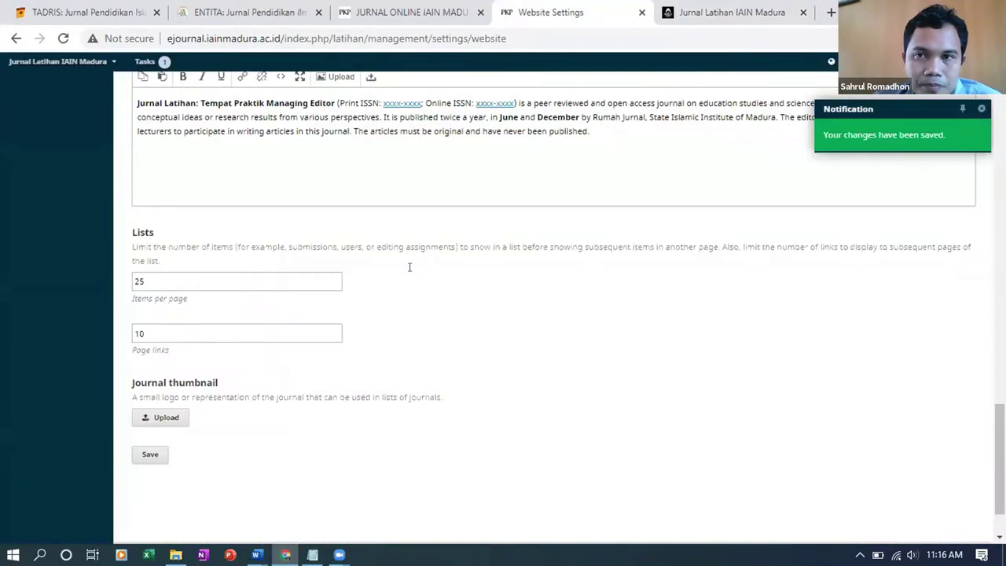
pyautogui.scroll(2, 413, 256)
pyautogui.scroll(5, 417, 245)
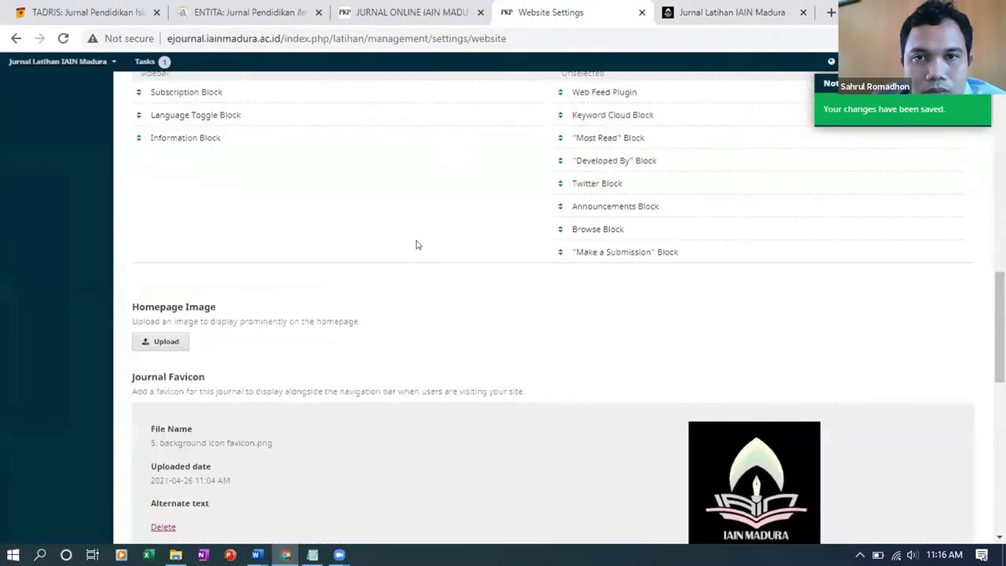
pyautogui.scroll(1, 417, 244)
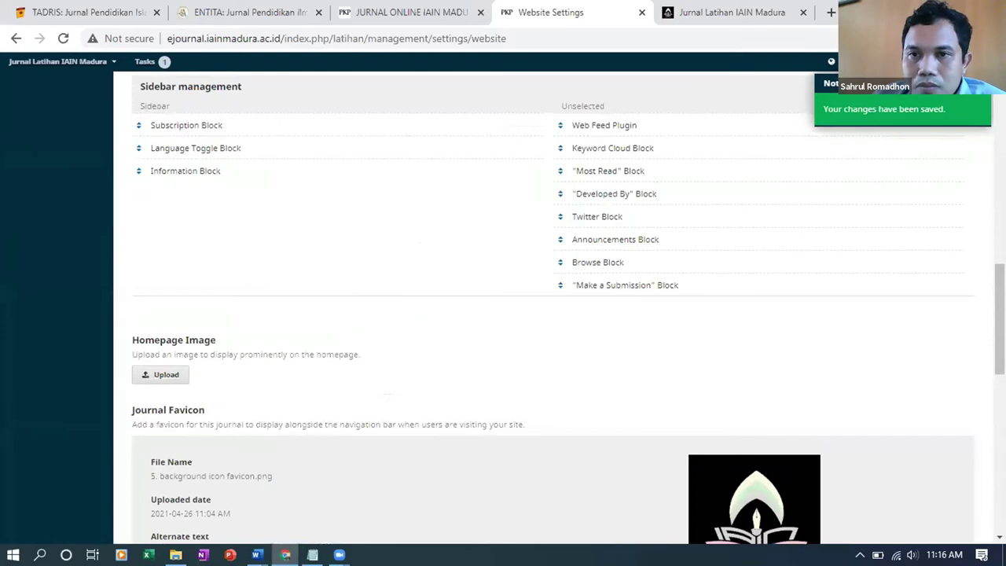
pyautogui.scroll(10, 430, 126)
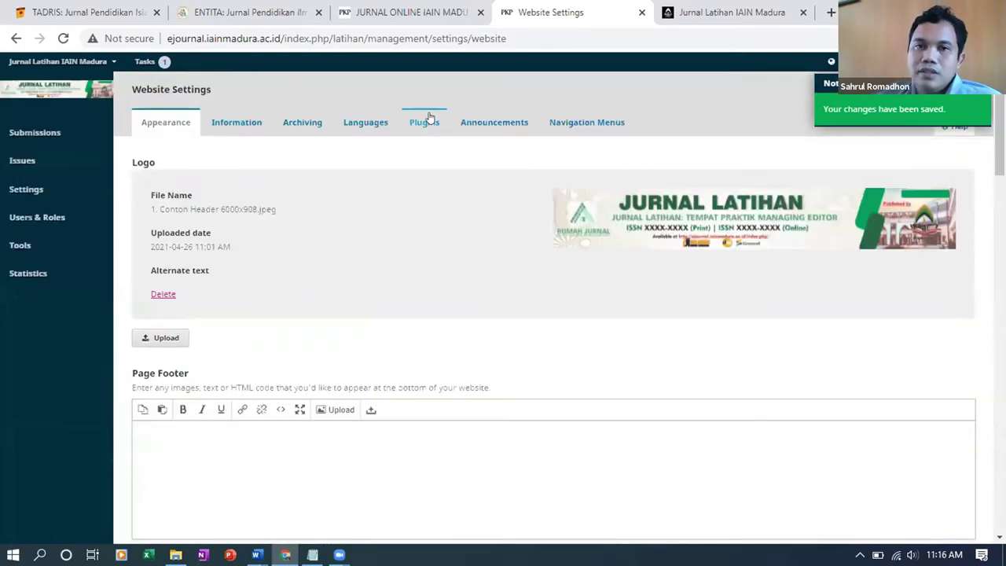
pyautogui.click(430, 118)
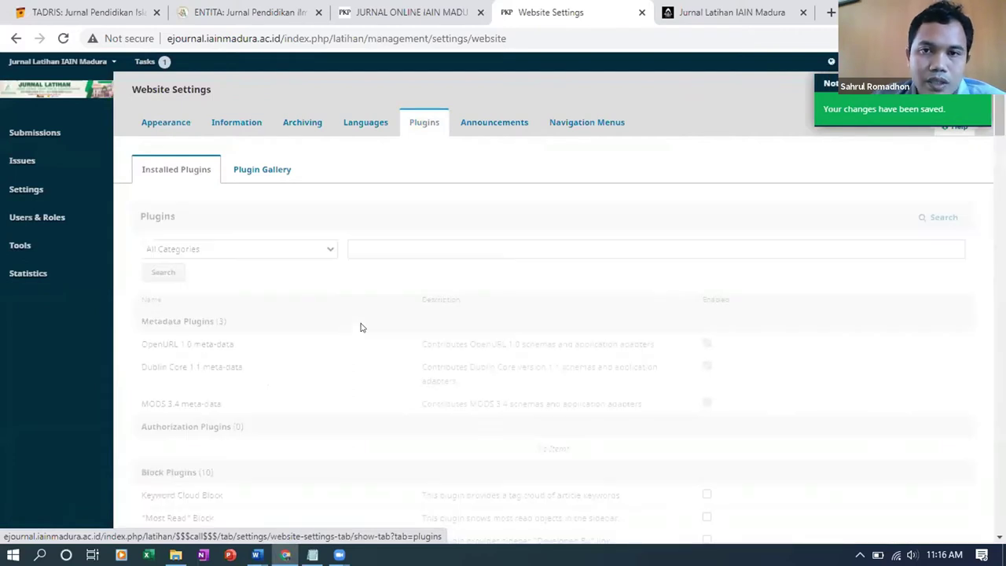
pyautogui.scroll(-1, 485, 246)
pyautogui.scroll(1, 629, 169)
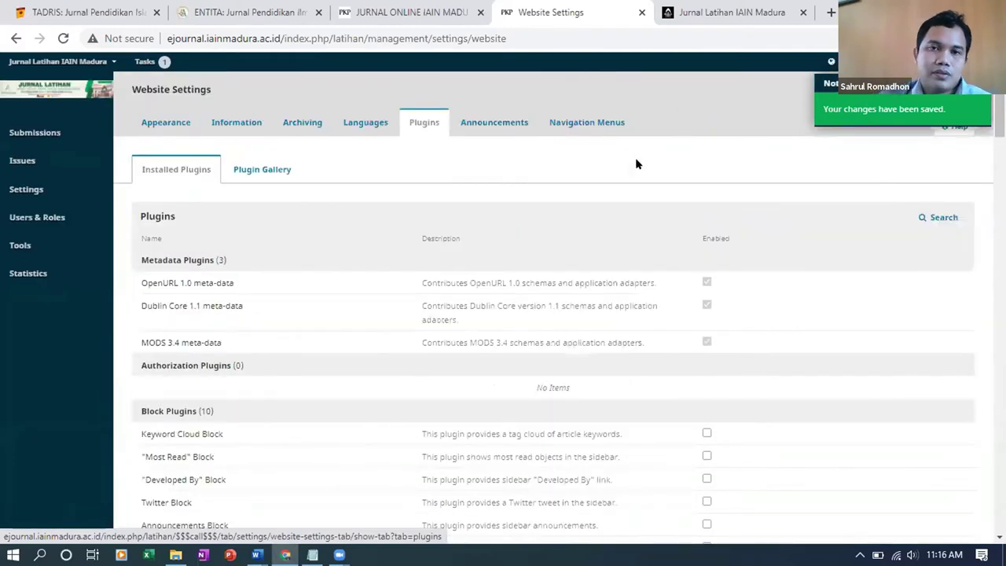
# Search the plugin page for "custom b" and enable the Custom Block Manager plugin
pyautogui.hotkey('ctrl', 'f')
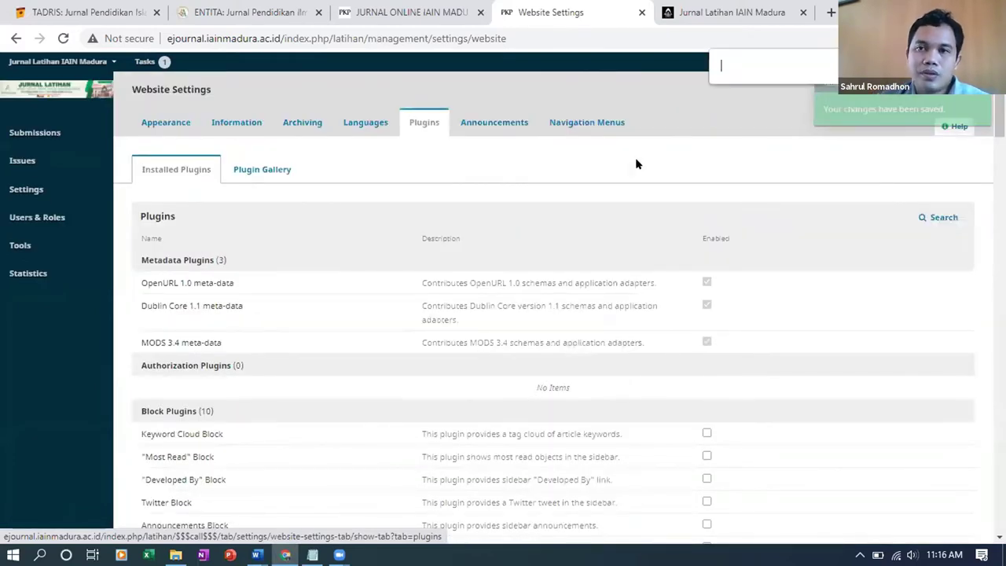
pyautogui.write('cum')
pyautogui.press('BackSpace')
pyautogui.write('s')
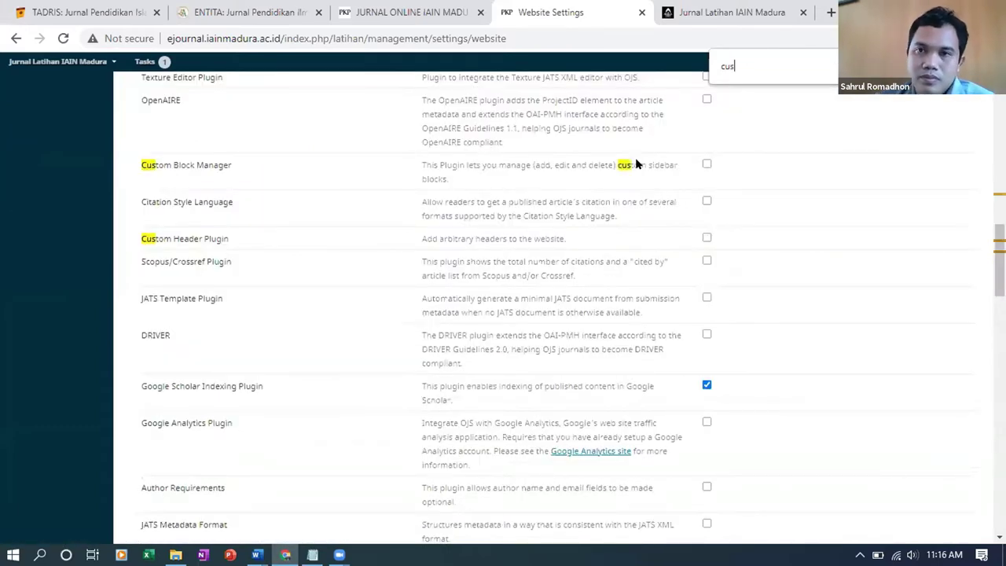
pyautogui.write('tom b')
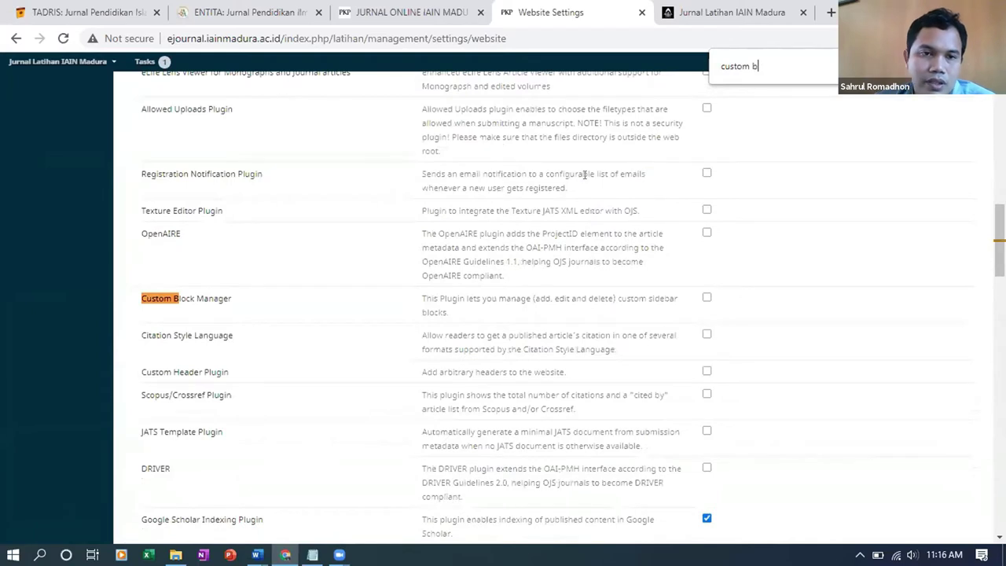
pyautogui.click(707, 298)
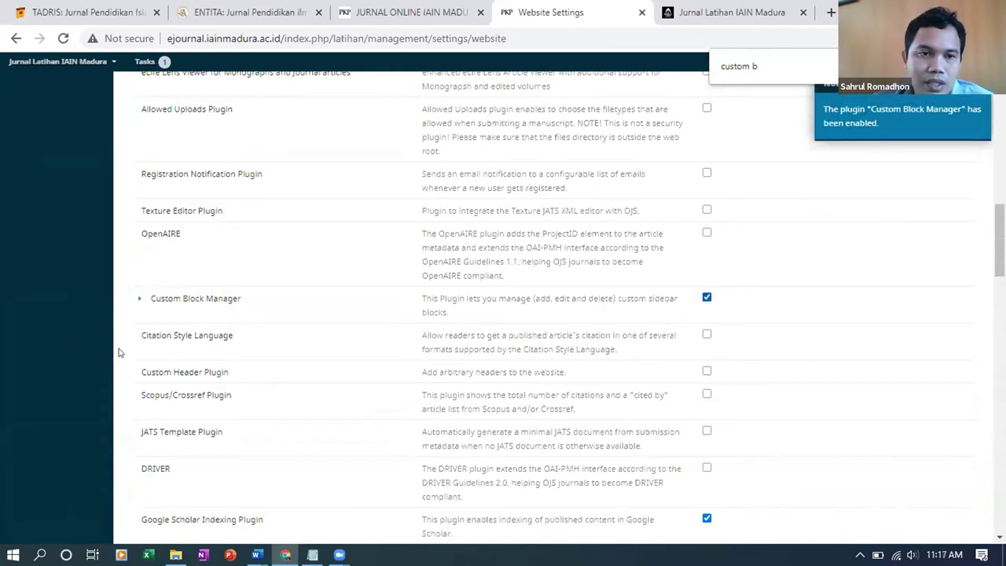
# Add a new block in the Custom Block Manager's custom blocks and name it "menusamping"
pyautogui.click(136, 301)
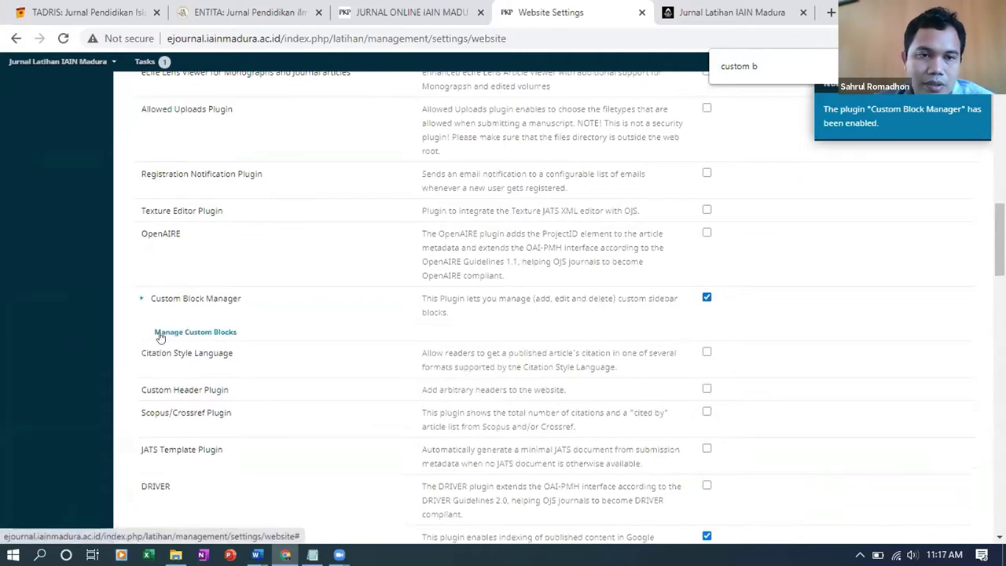
pyautogui.click(159, 336)
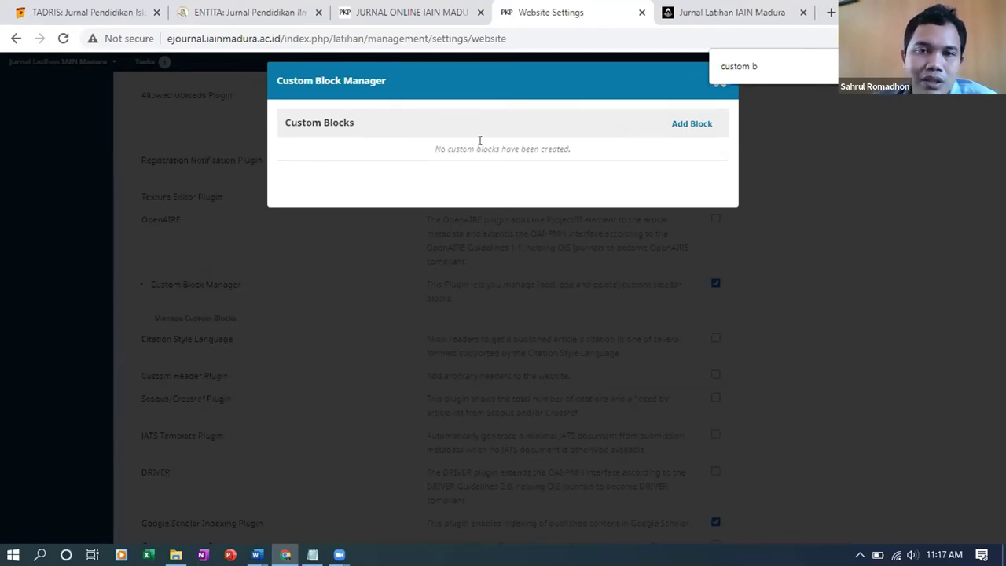
pyautogui.click(691, 125)
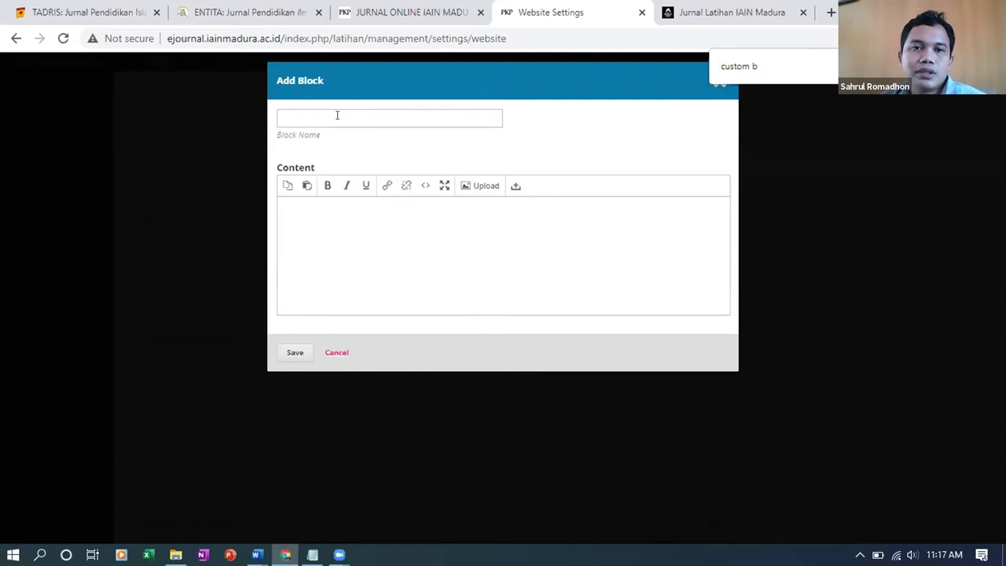
pyautogui.click(337, 116)
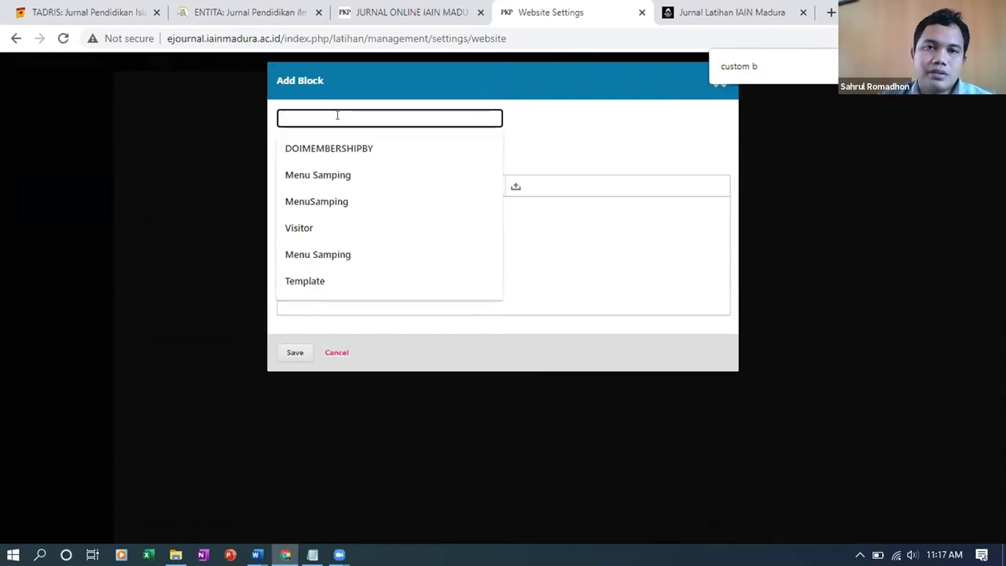
pyautogui.write('menusamp')
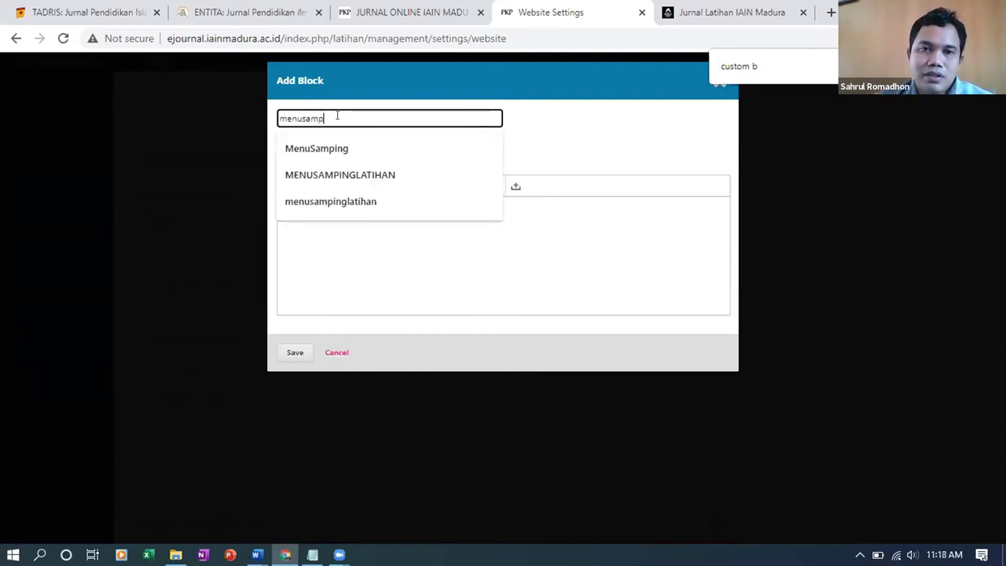
pyautogui.write('ing')
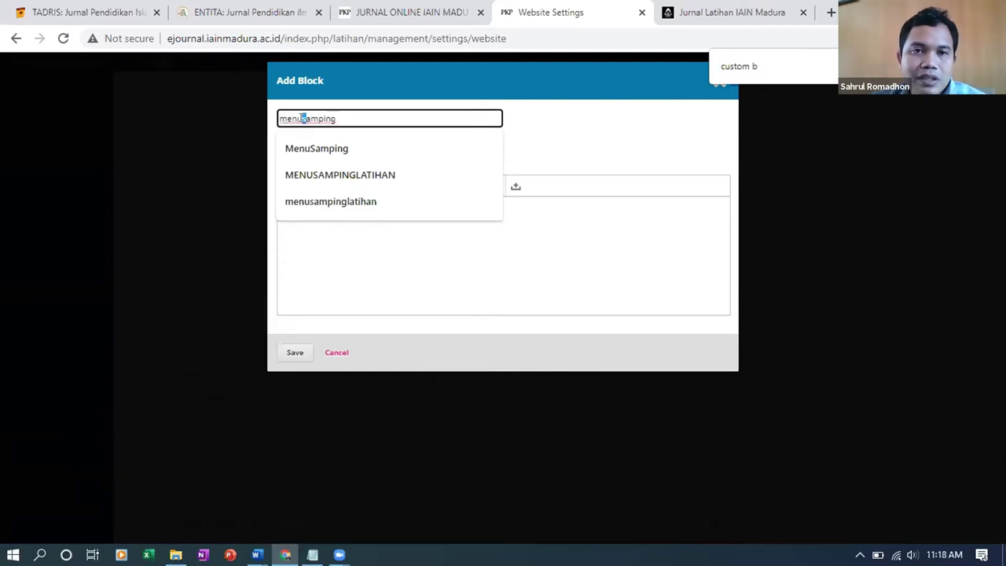
pyautogui.click(301, 118)
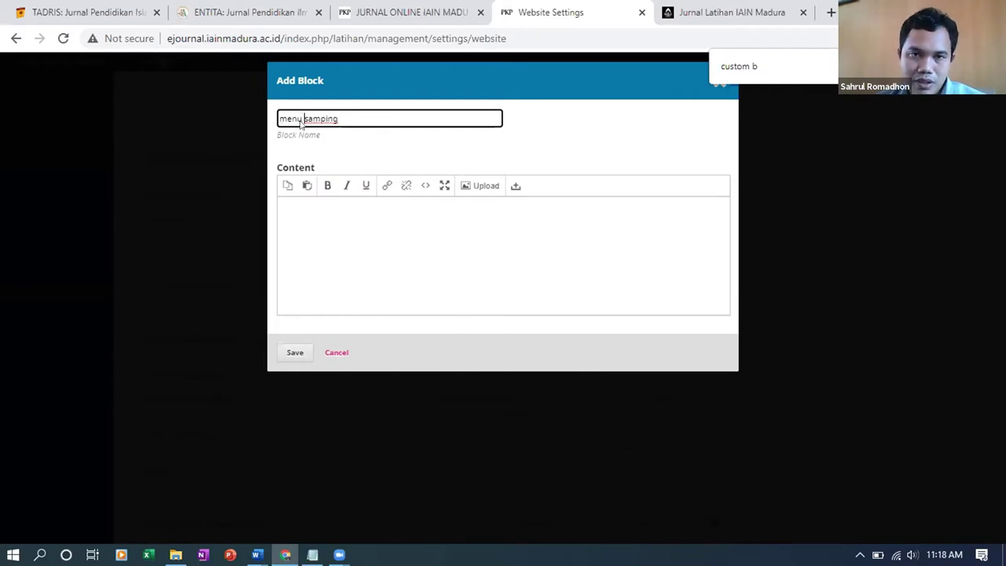
pyautogui.press('BackSpace')
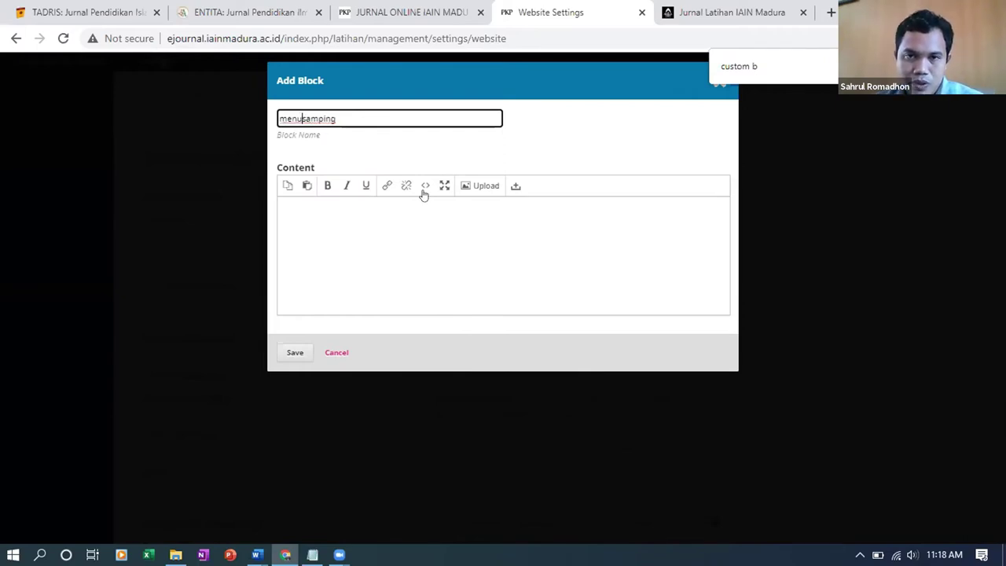
# Paste the sidebar menu HTML copied from Word into the block content's source code and apply it
pyautogui.click(425, 186)
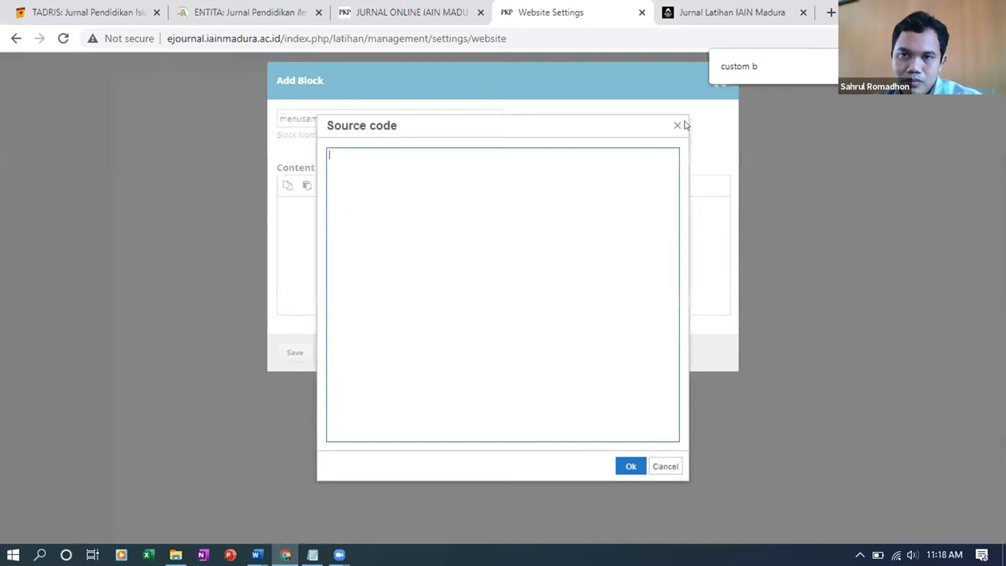
pyautogui.click(681, 124)
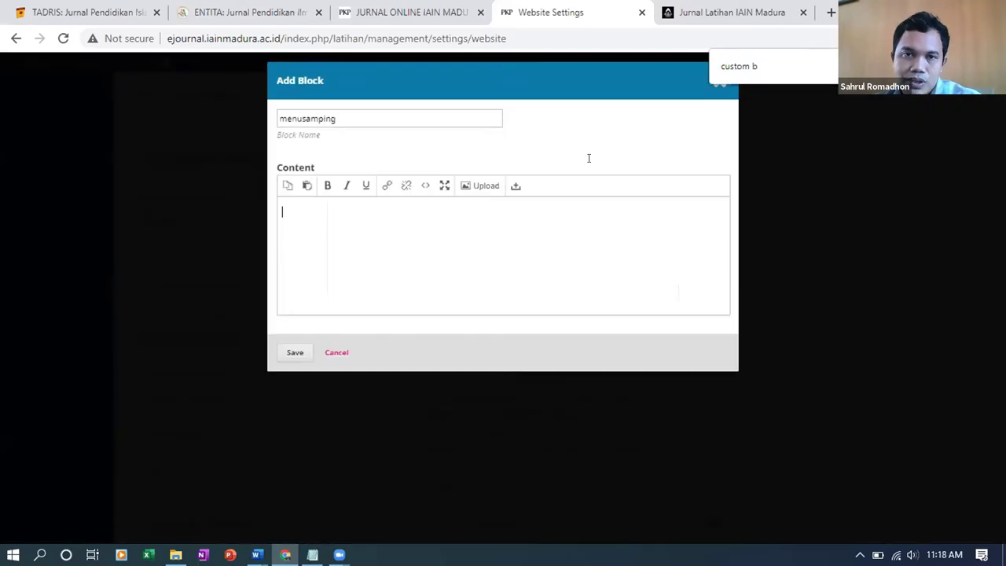
pyautogui.click(425, 189)
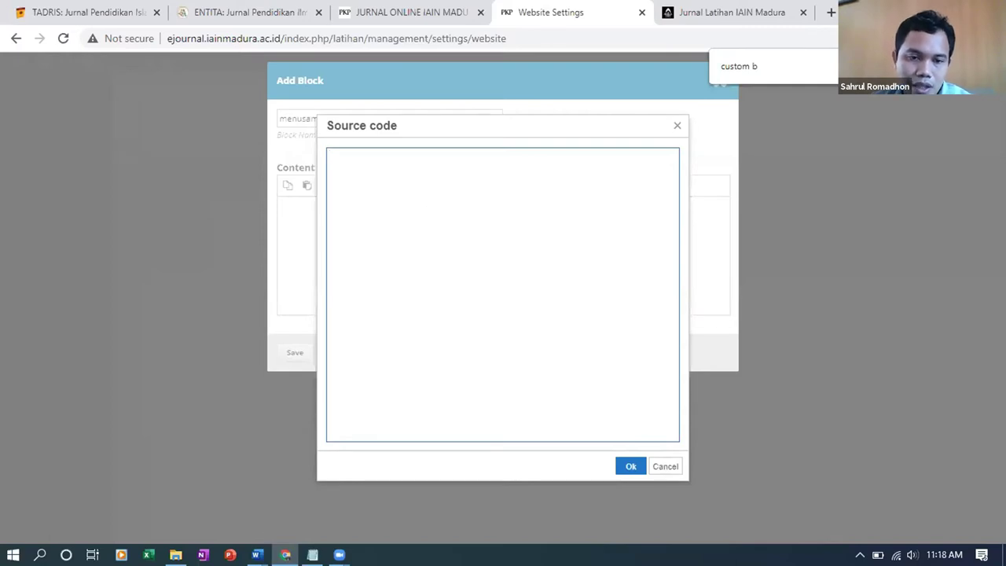
pyautogui.moveTo(256, 555)
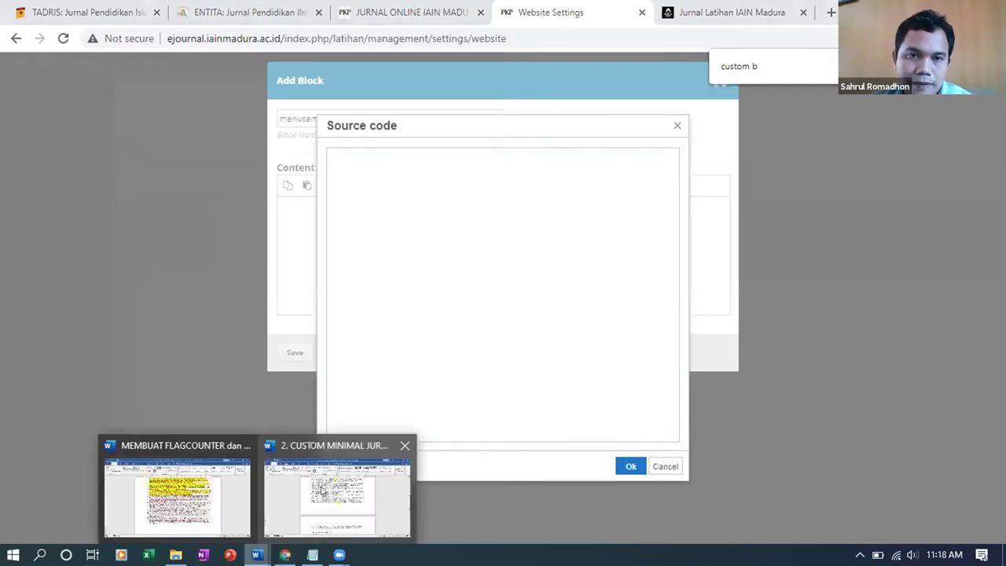
pyautogui.hotkey('alt', 'Tab')
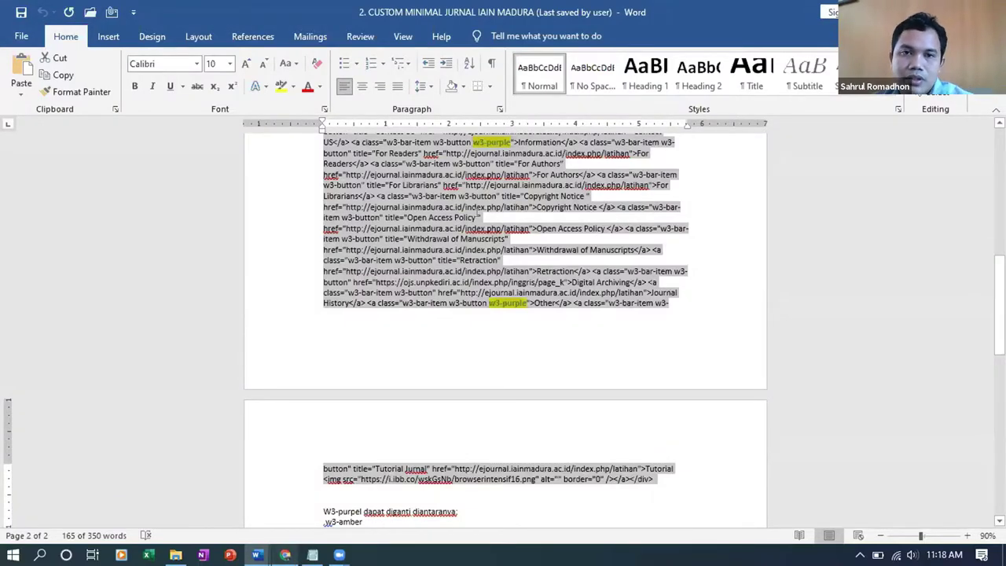
pyautogui.hotkey('alt', 'Tab')
pyautogui.scroll(2, 506, 208)
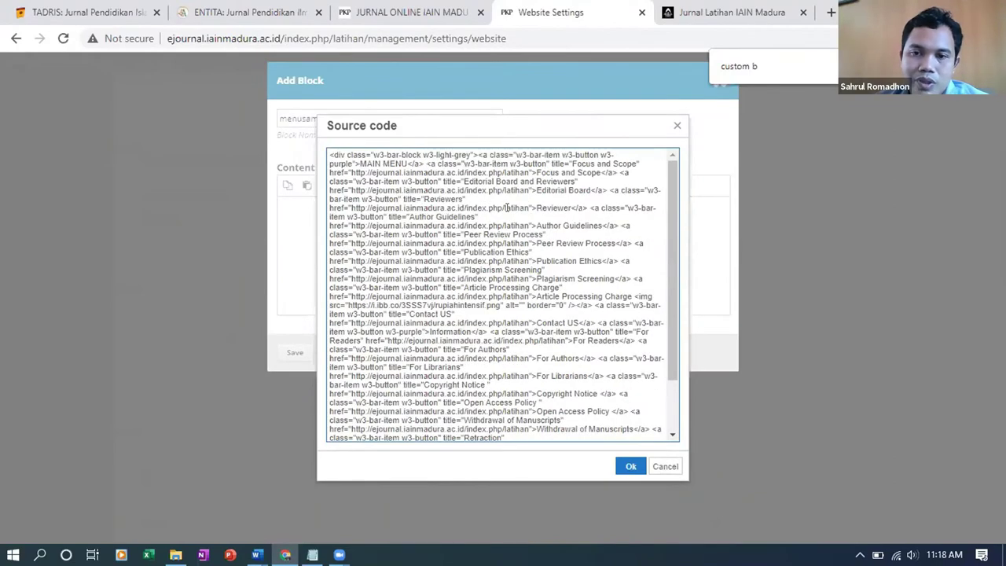
pyautogui.scroll(-2, 550, 322)
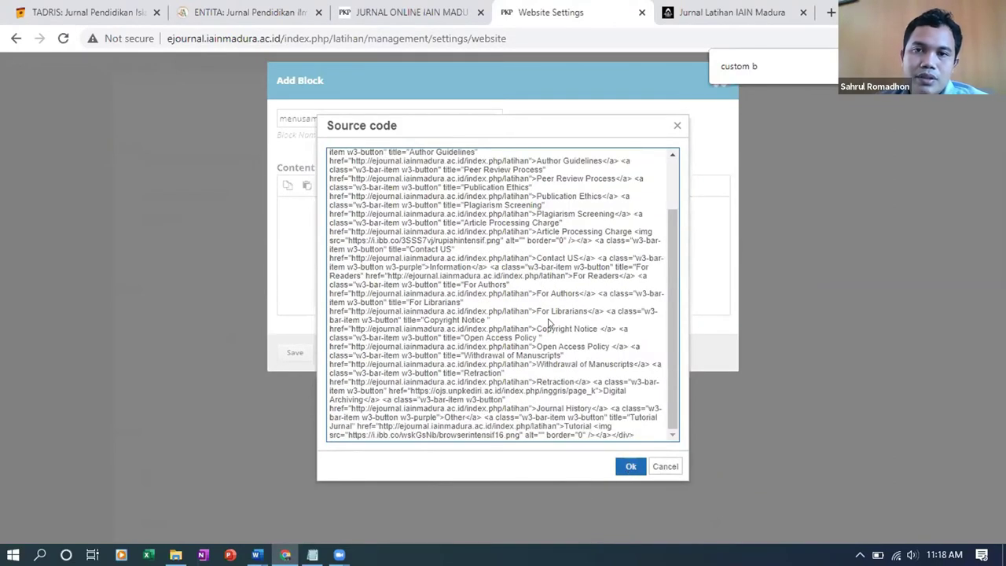
pyautogui.press('Escape')
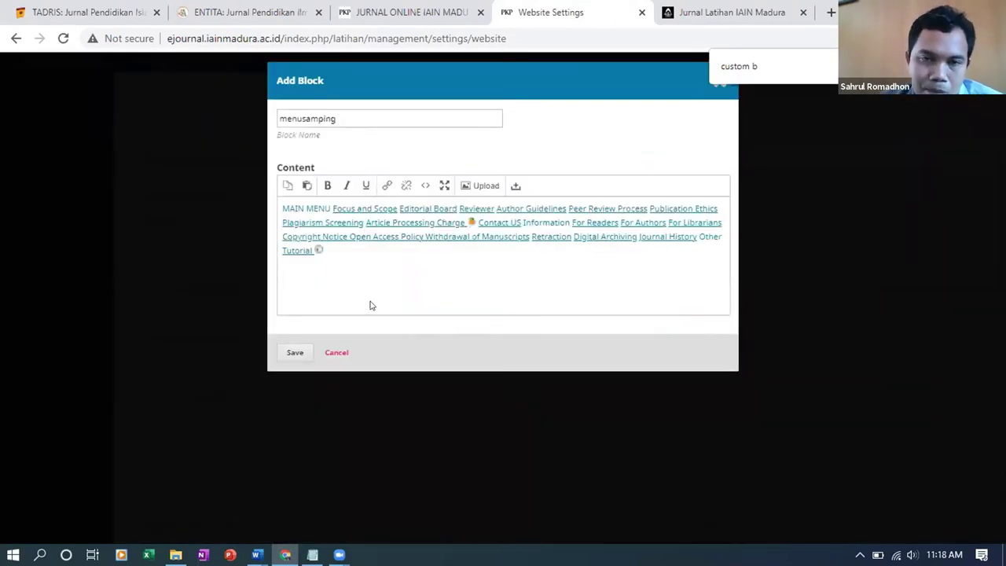
# Save the "menusamping" block and reload the training journal's home page
pyautogui.click(291, 353)
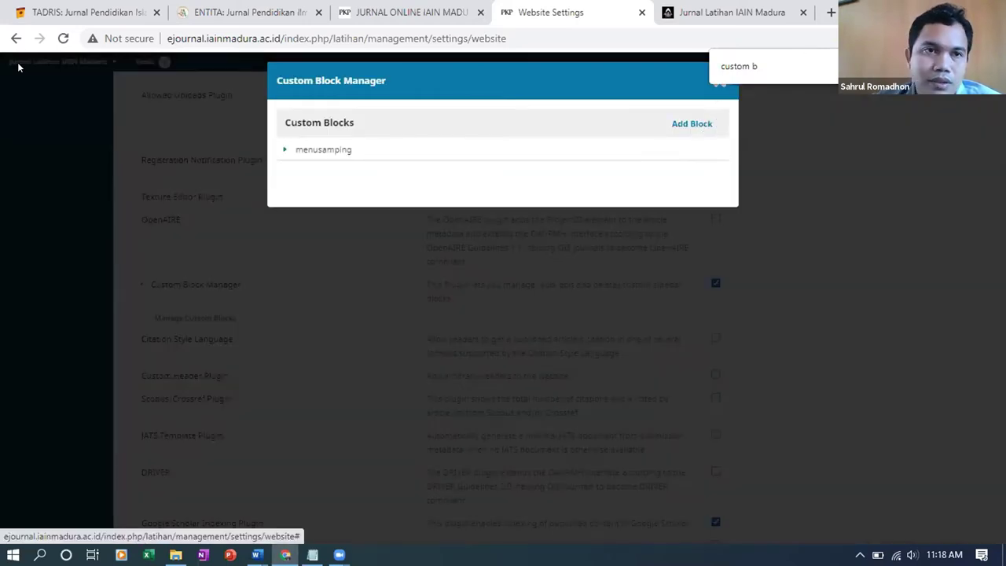
pyautogui.hotkey('ctrl', 'Tab')
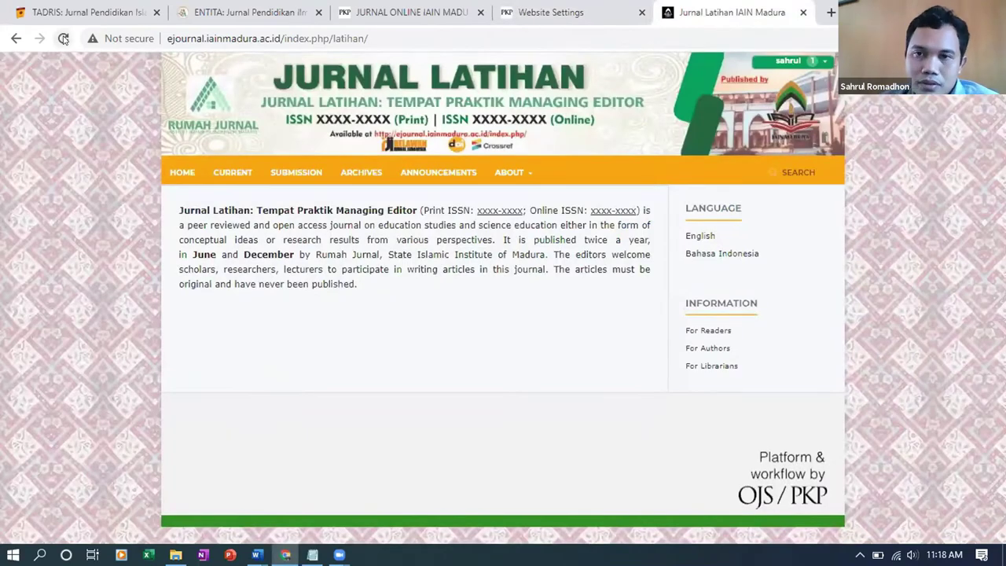
pyautogui.click(64, 39)
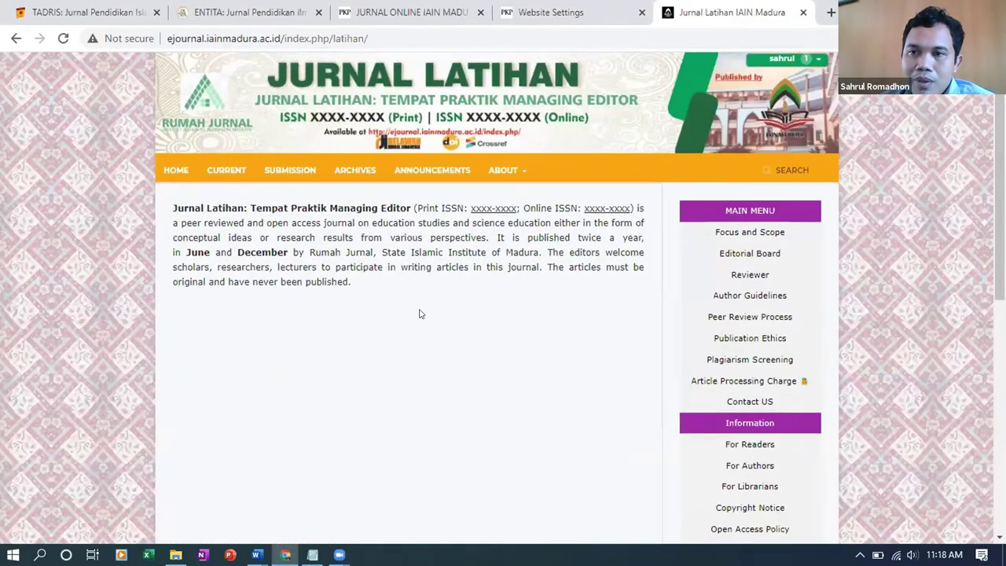
# Examine the sidebar menu on the training journal's home page and compare it with the TADRIS and ENTITA journal sites
pyautogui.scroll(-4, 424, 315)
pyautogui.scroll(3, 748, 220)
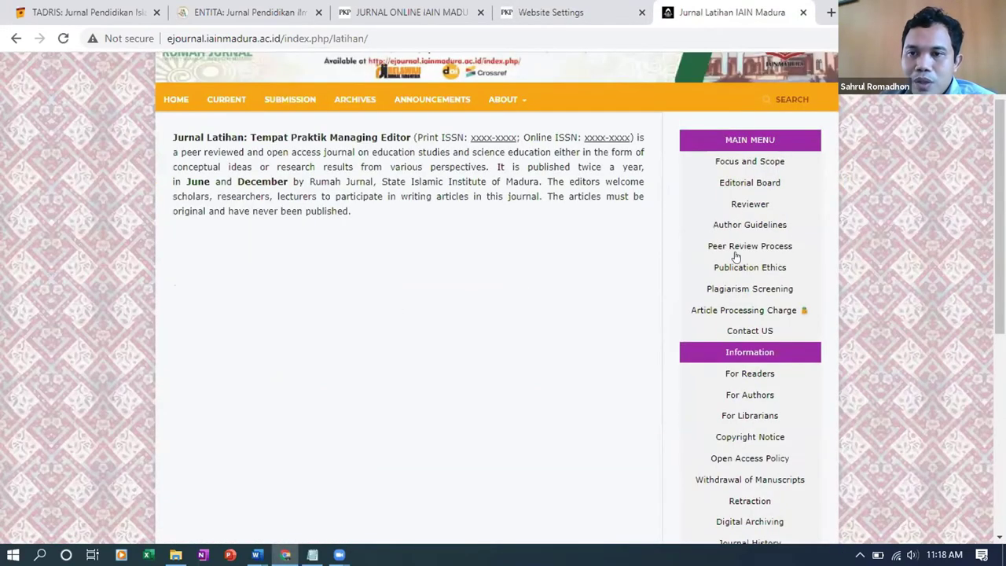
pyautogui.scroll(1, 736, 256)
pyautogui.scroll(-1, 741, 234)
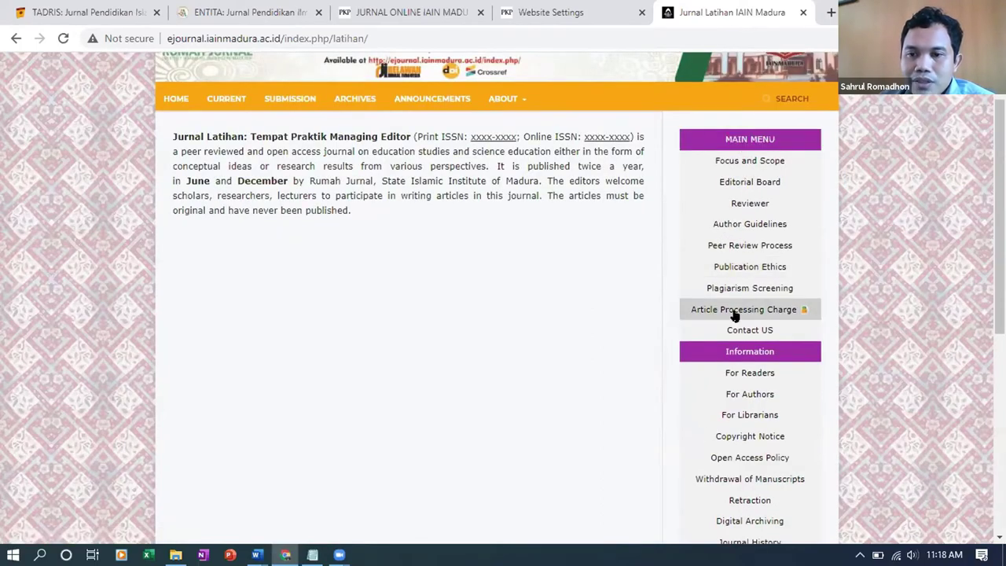
pyautogui.scroll(-1, 707, 409)
pyautogui.scroll(-1, 727, 424)
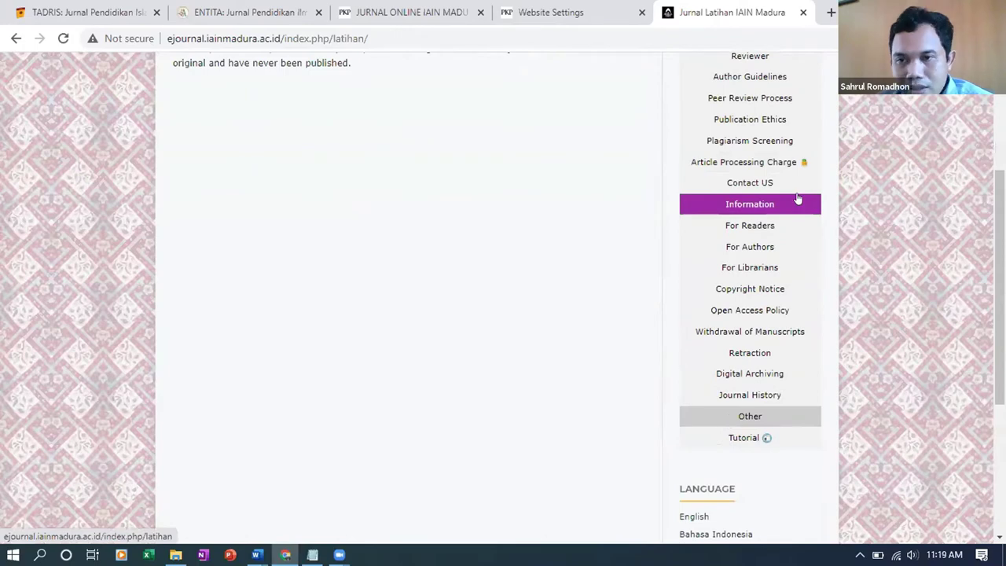
pyautogui.scroll(3, 737, 257)
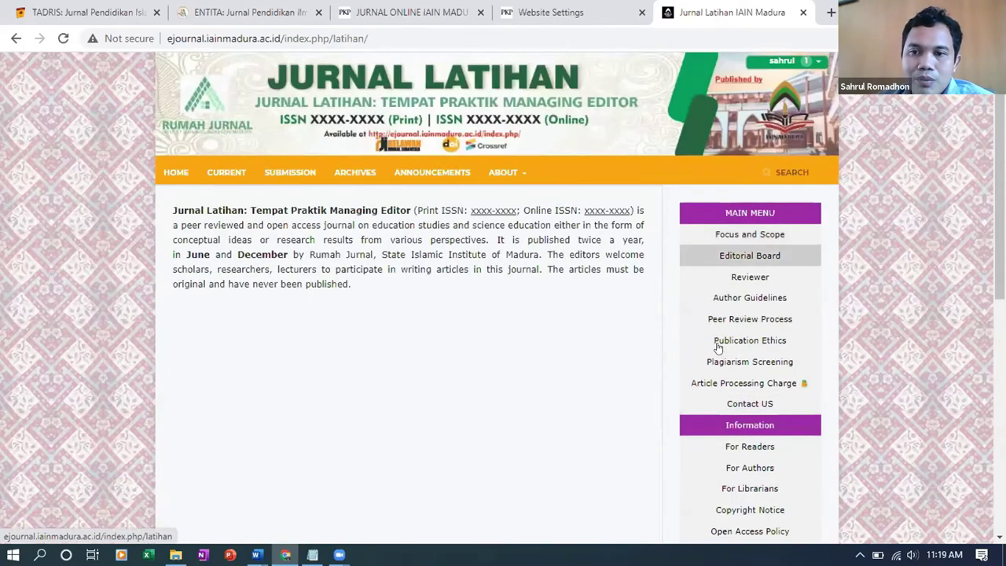
pyautogui.scroll(-6, 728, 256)
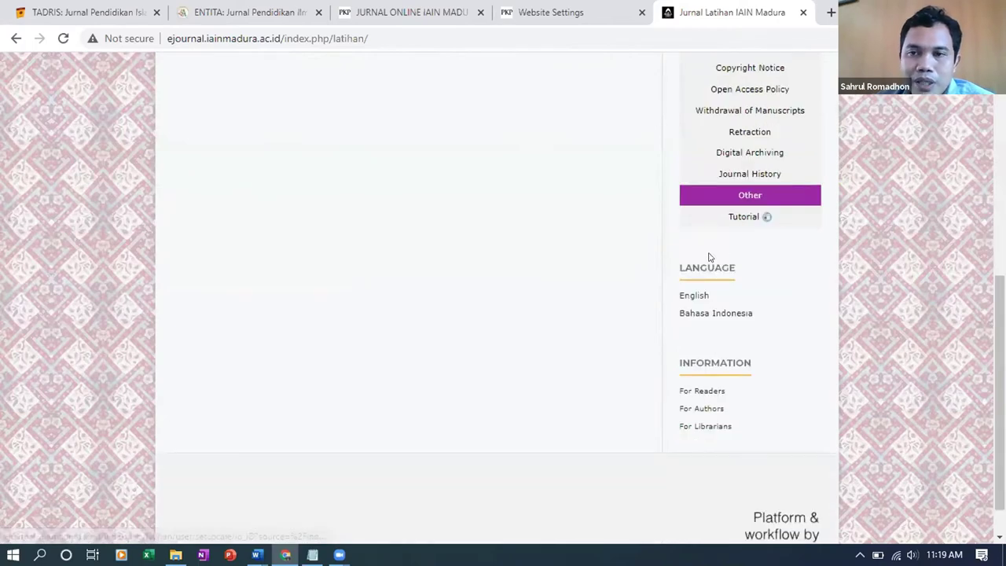
pyautogui.scroll(1, 699, 268)
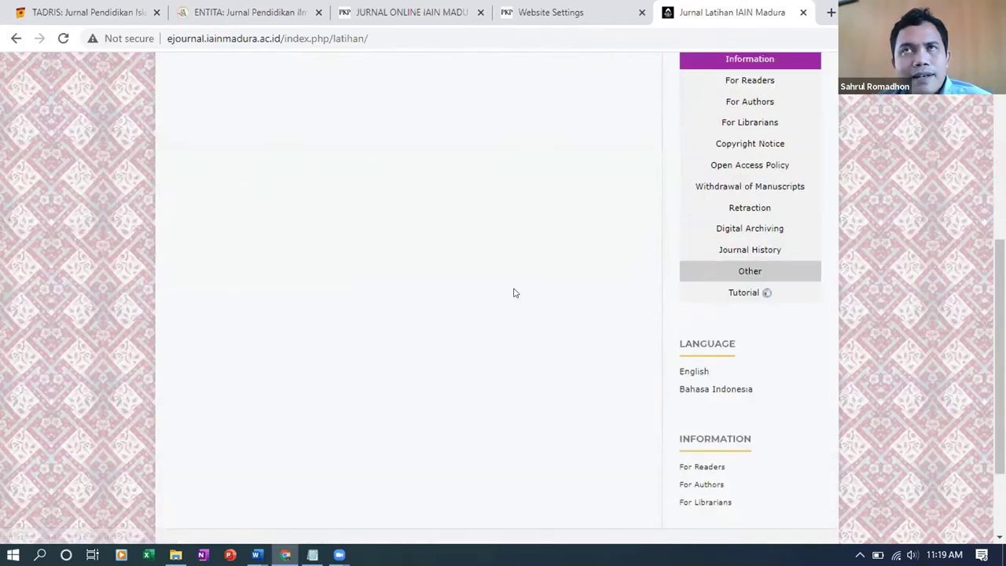
pyautogui.scroll(4, 416, 299)
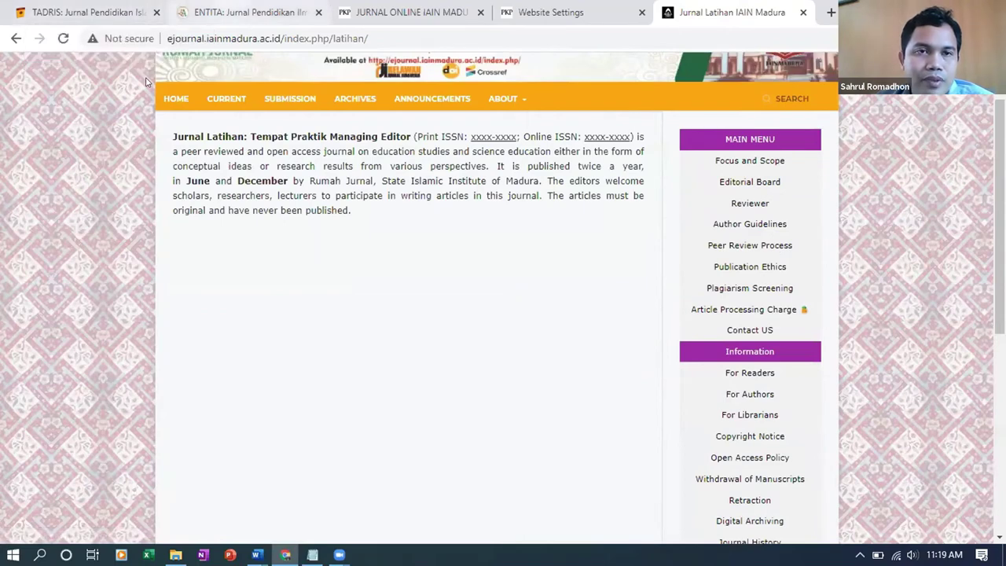
pyautogui.click(244, 12)
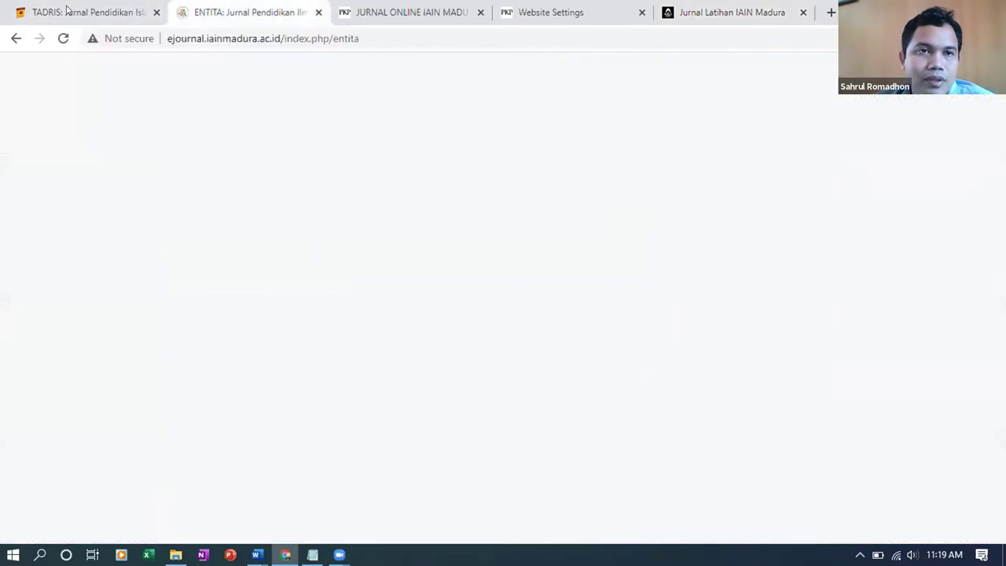
pyautogui.click(125, 11)
pyautogui.hotkey('ctrl', 'Tab')
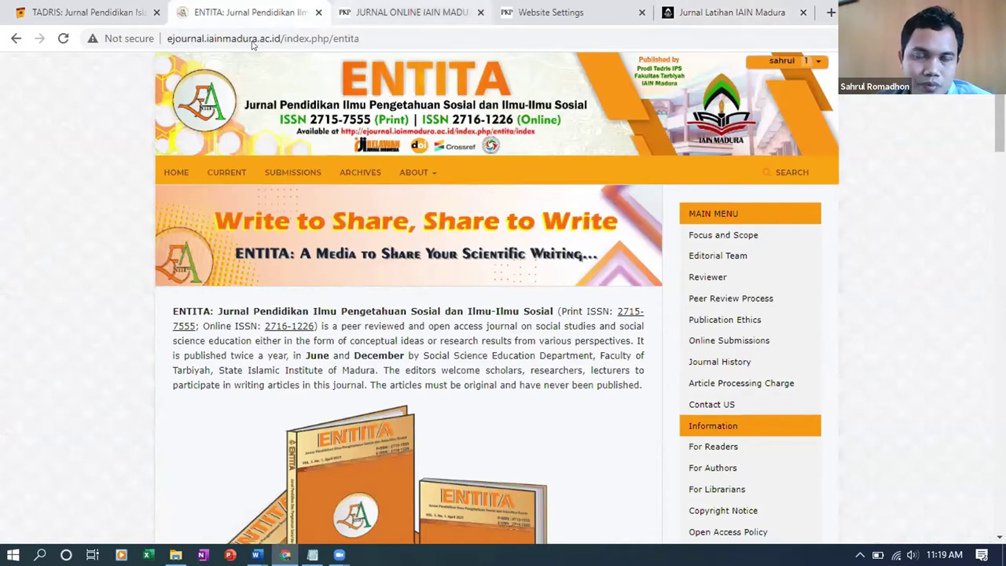
pyautogui.hotkey('ctrl', 'Tab')
# Return to the Custom Block Manager in Website Settings and add another block named "DOIMEMBERSHIPBY"
pyautogui.click(559, 22)
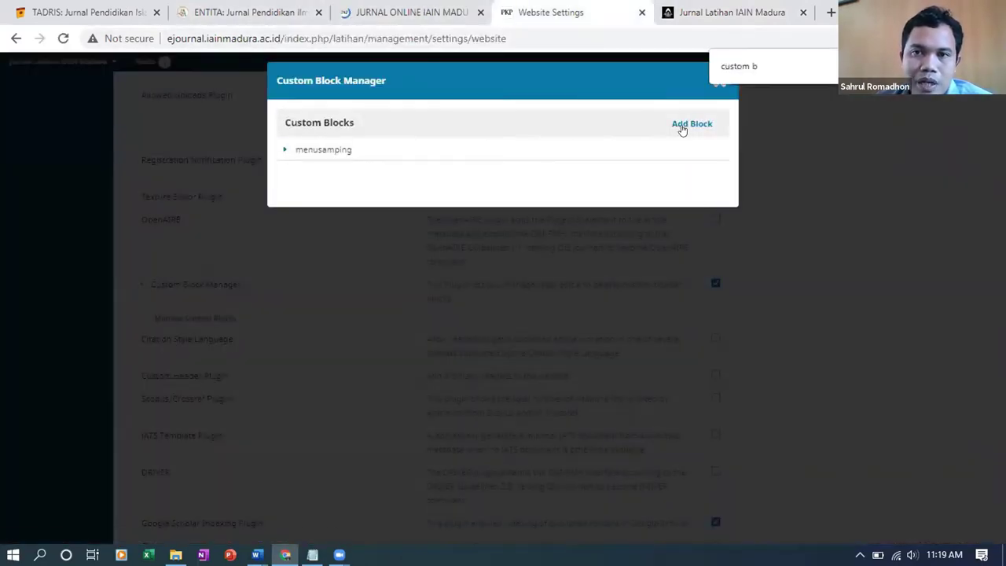
pyautogui.click(681, 131)
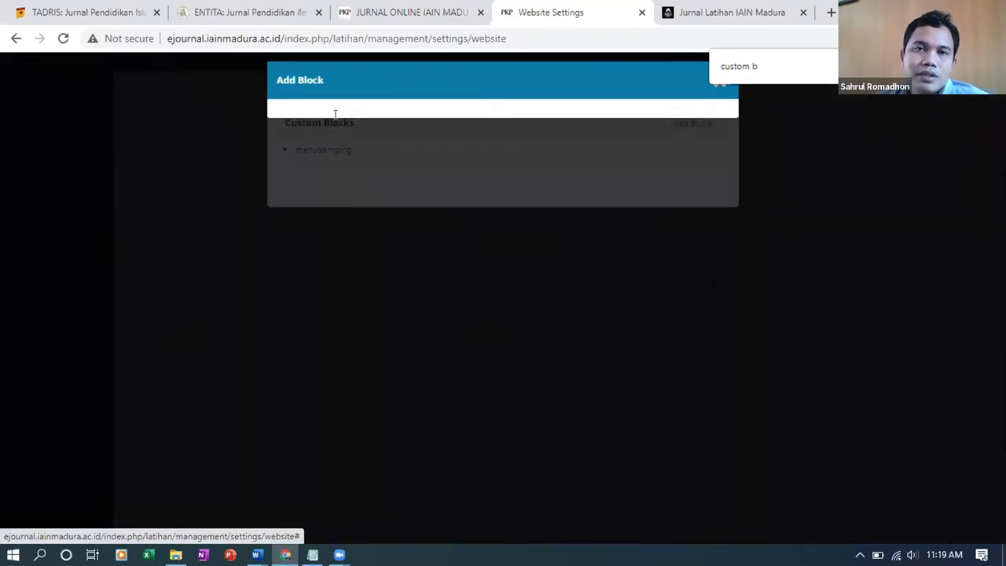
pyautogui.click(335, 115)
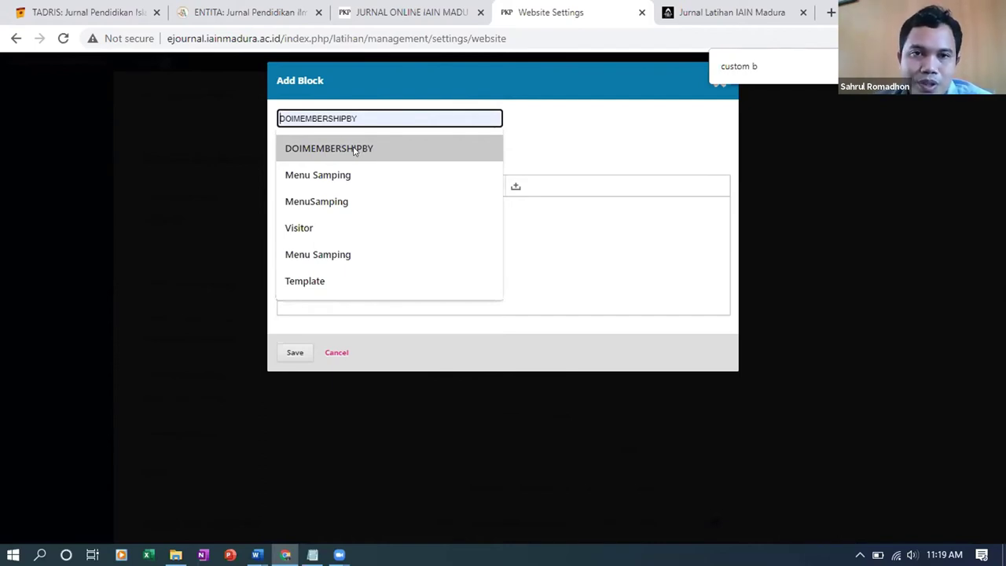
pyautogui.press('Return')
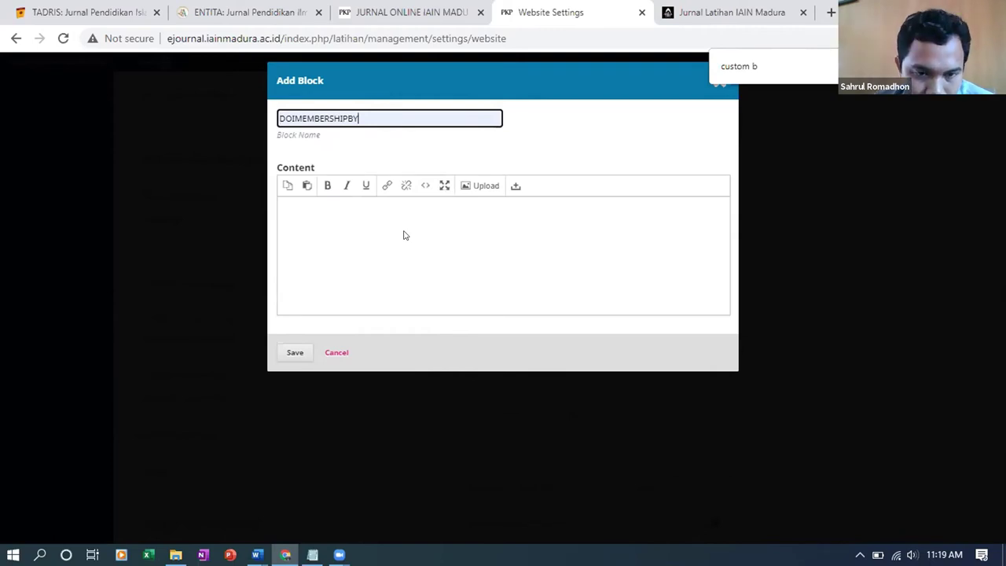
# Copy the "Menu Sidebar Tunggal" code from the custom minimal journal document in Word and paste it into the new block's source code in Chrome
pyautogui.moveTo(257, 555)
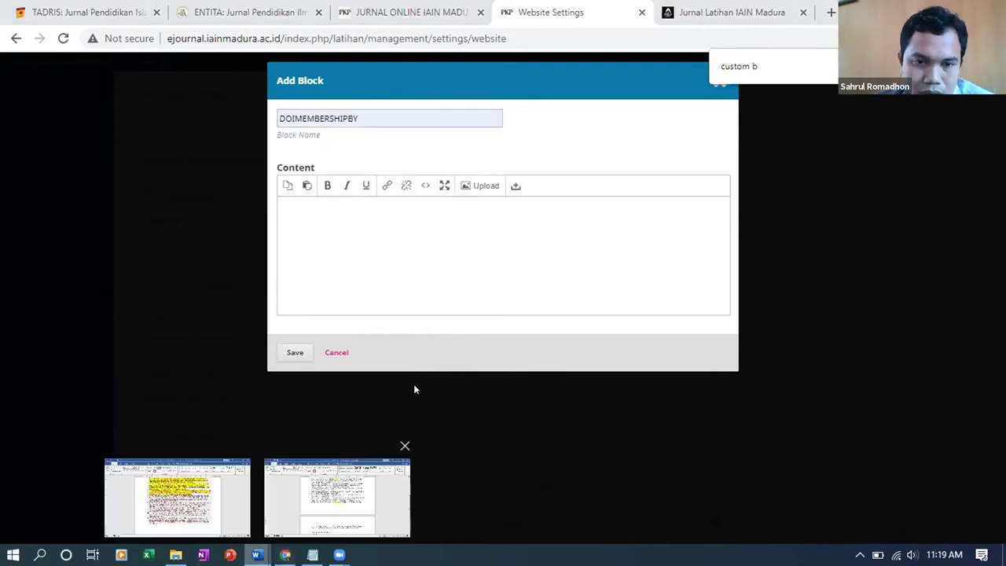
pyautogui.click(338, 499)
pyautogui.scroll(-4, 412, 401)
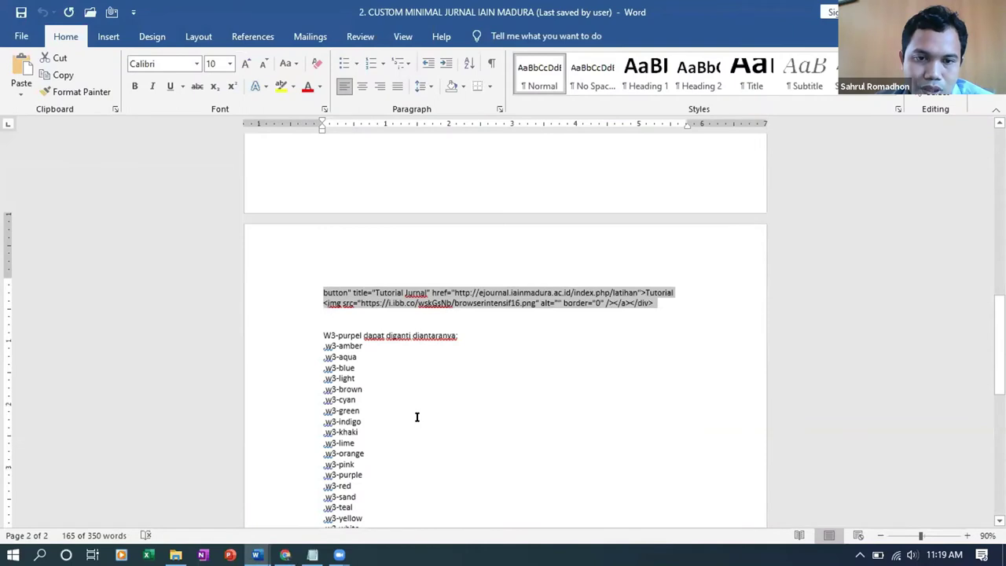
pyautogui.scroll(-7, 418, 417)
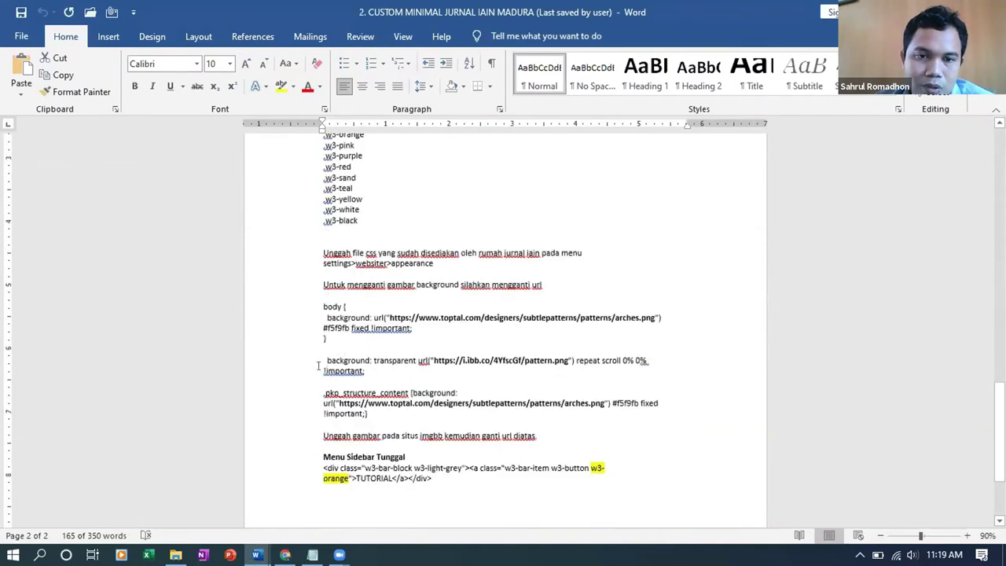
pyautogui.scroll(-4, 418, 409)
pyautogui.tripleClick(435, 396)
pyautogui.hotkey('ctrl', 'c')
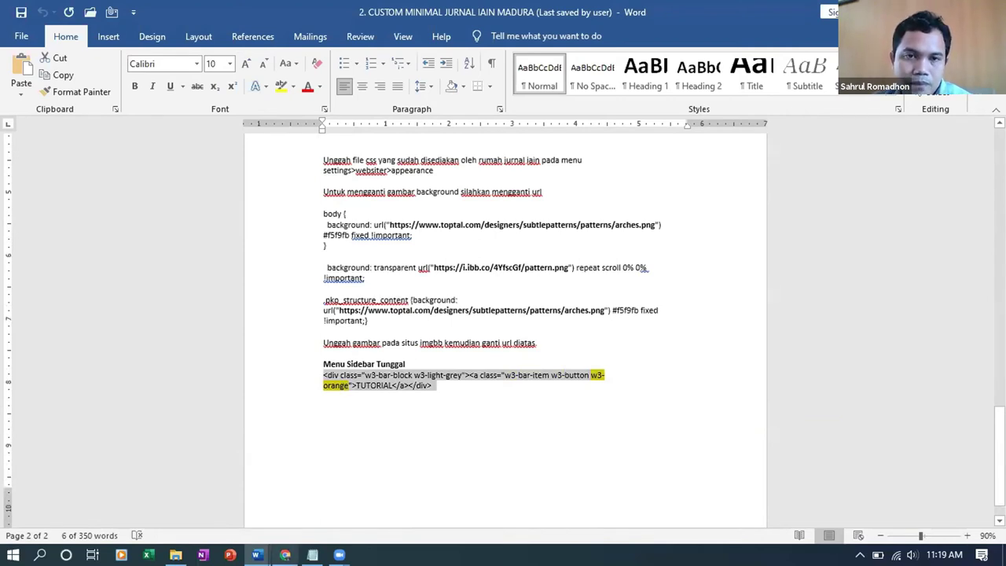
pyautogui.click(284, 556)
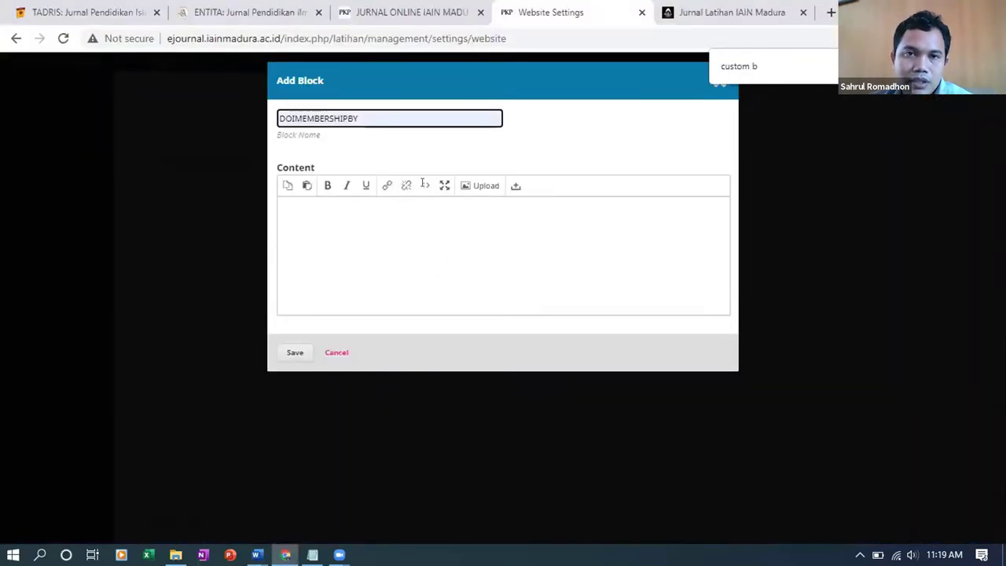
pyautogui.hotkey('ctrl', 'v')
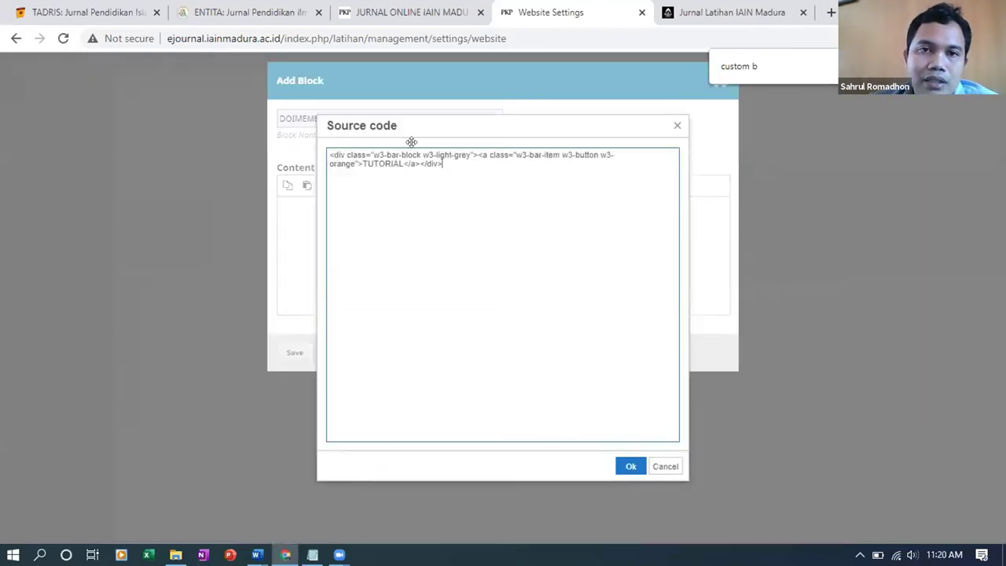
# Replace the TUTORIAL label in the source code with "DOI MEMBERSHIP BY" and apply the code to the block content
pyautogui.click(406, 198)
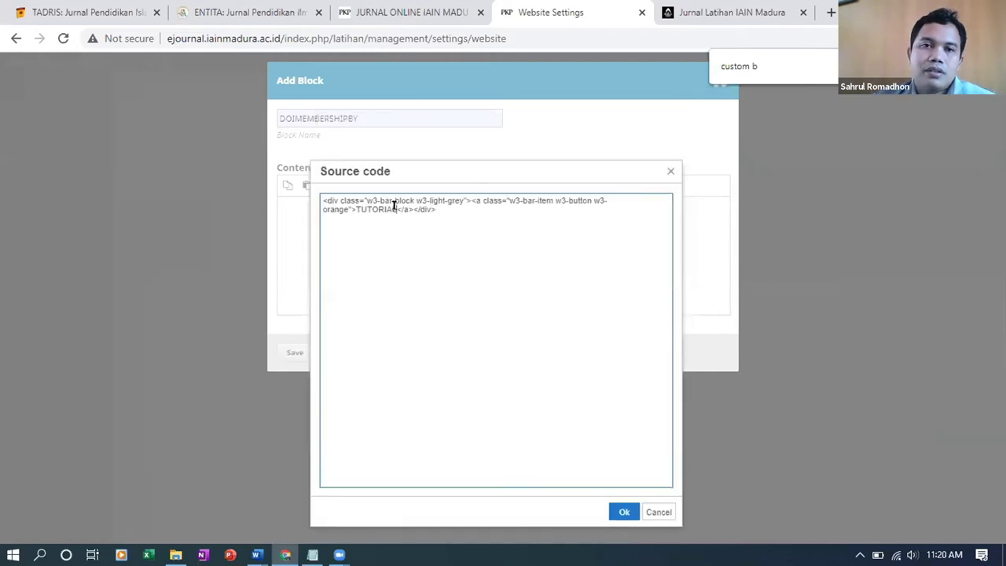
pyautogui.press('BackSpace')
pyautogui.press('BackSpace')
pyautogui.press('BackSpace')
pyautogui.press('BackSpace')
pyautogui.press('BackSpace')
pyautogui.press('BackSpace')
pyautogui.press('BackSpace')
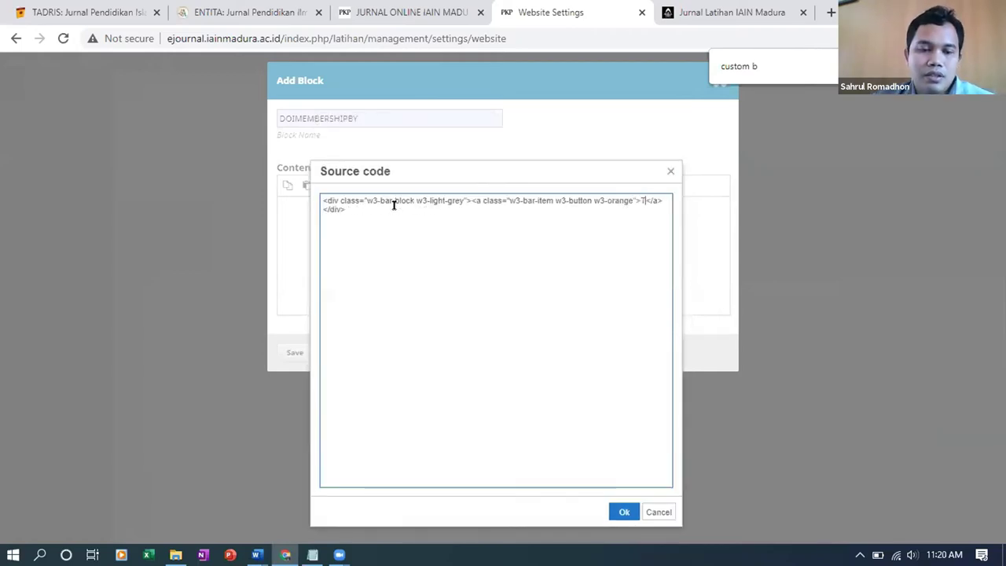
pyautogui.press('BackSpace')
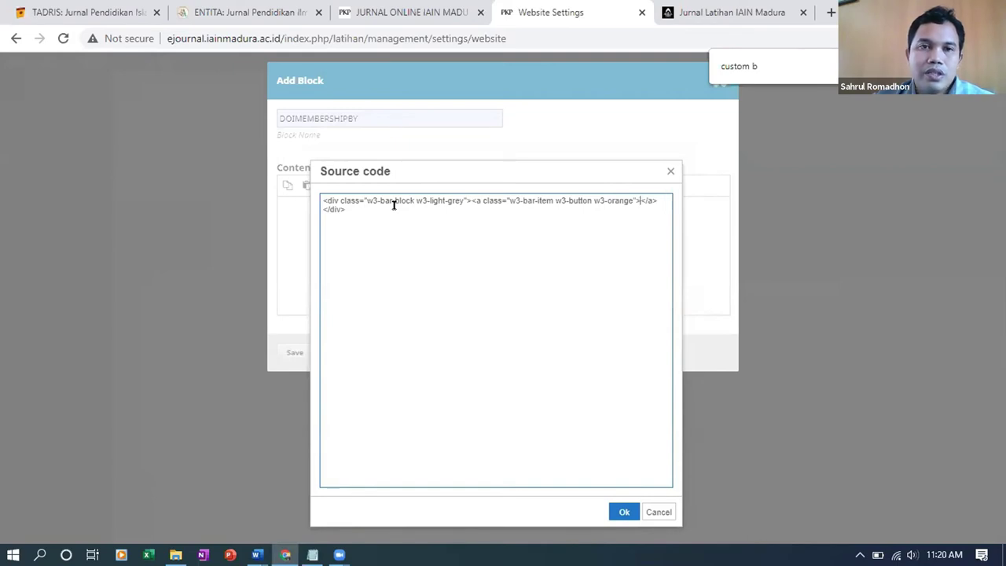
pyautogui.write('DOI')
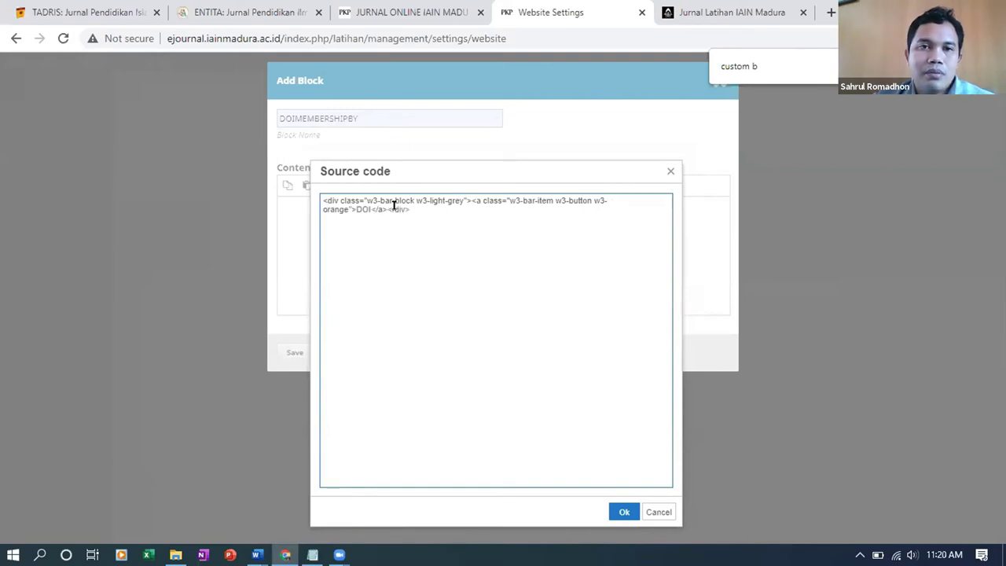
pyautogui.write(' MEM')
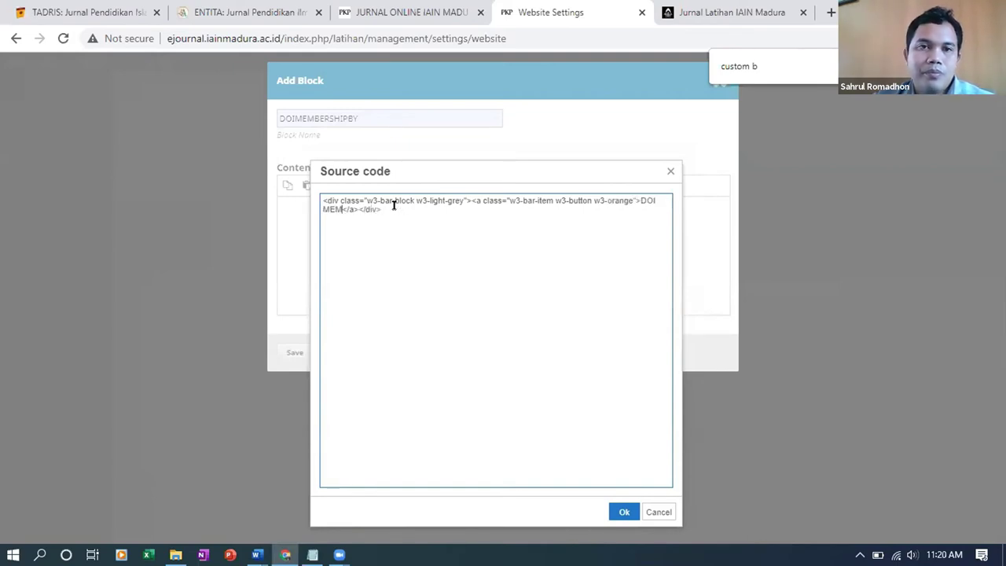
pyautogui.write('BER')
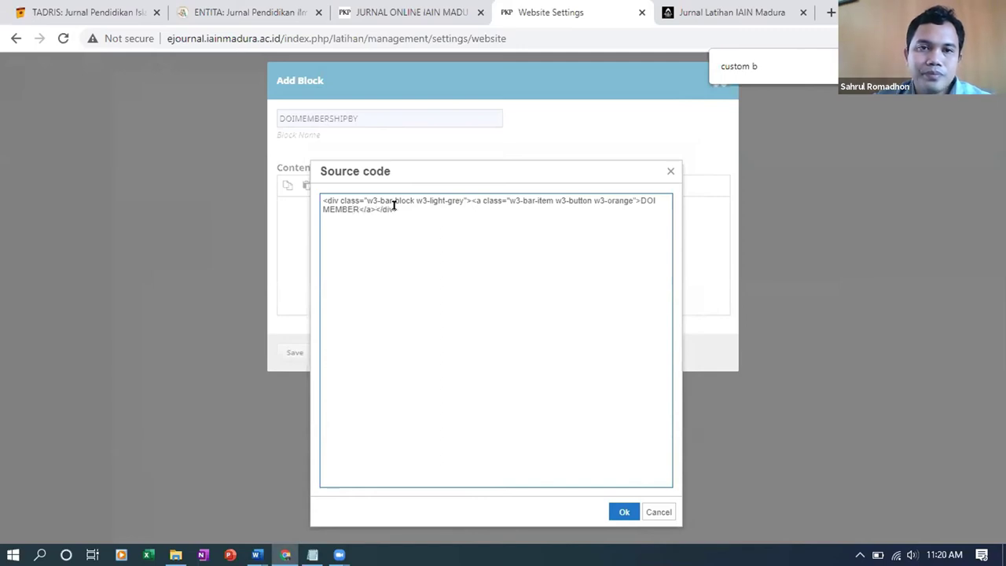
pyautogui.write('SHIP')
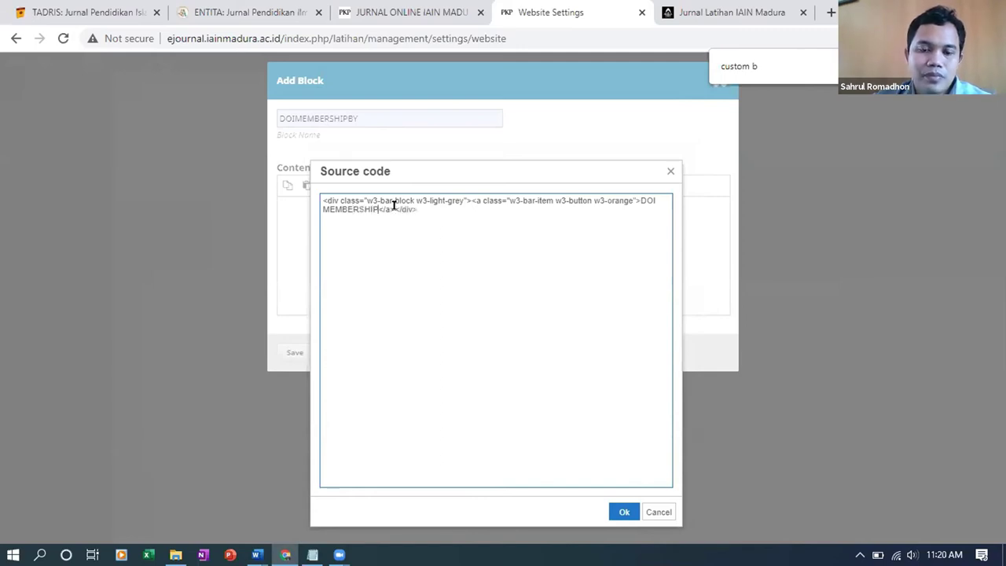
pyautogui.write(' BY')
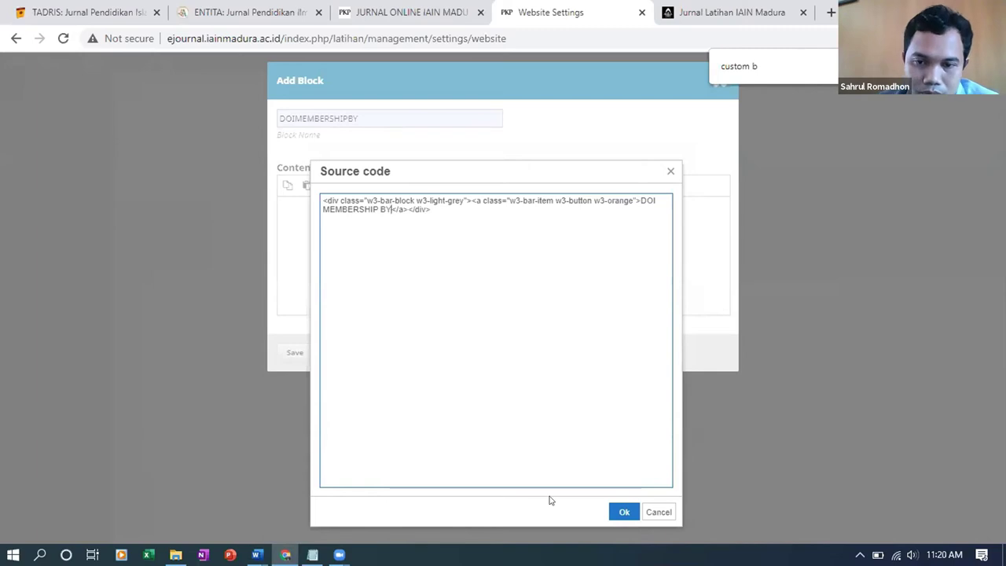
pyautogui.click(614, 513)
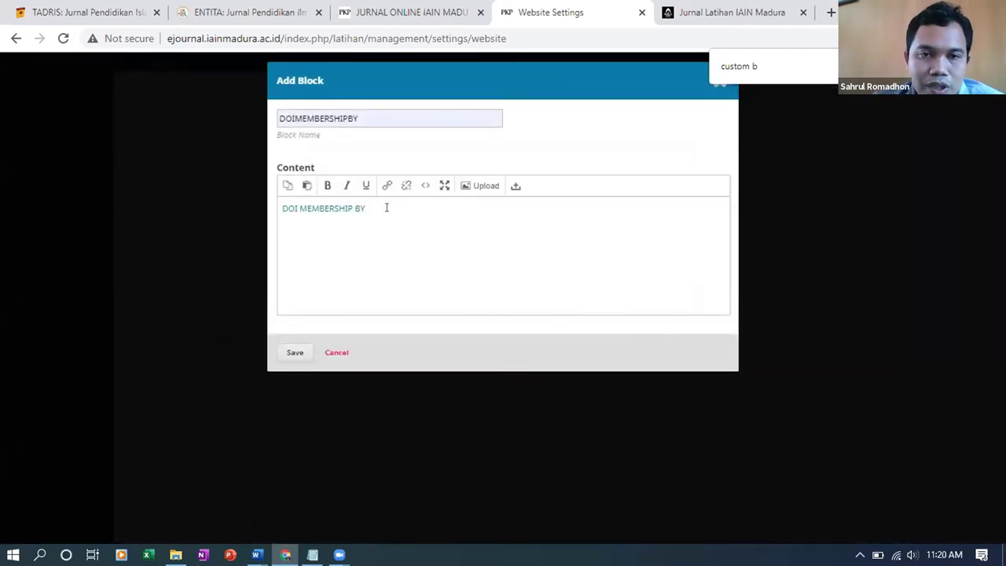
# Upload the RELAWAN JURNAL image from the Sidebar Entita folder and insert it under "DOI MEMBERSHIP BY" in the block content
pyautogui.click(386, 208)
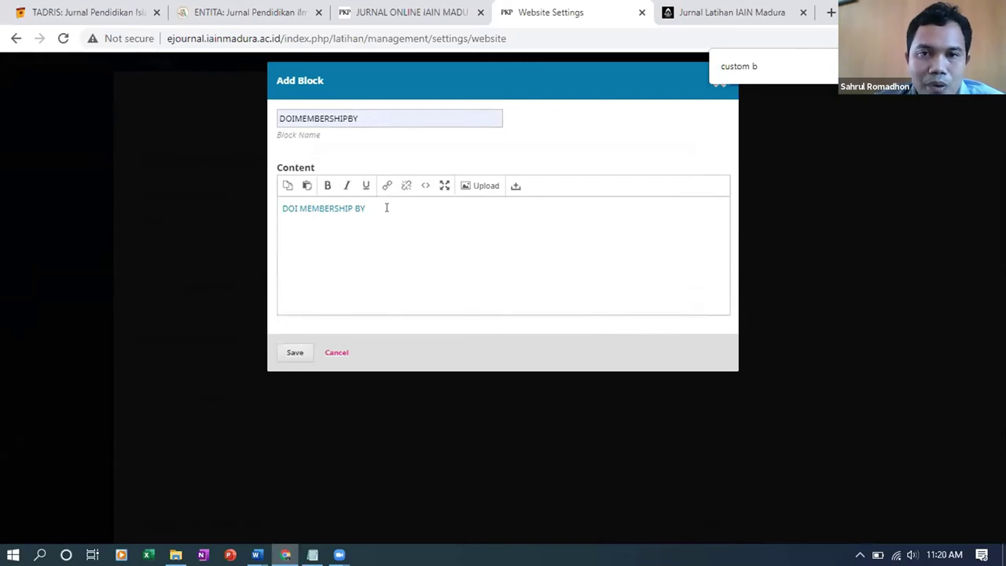
pyautogui.press('Return')
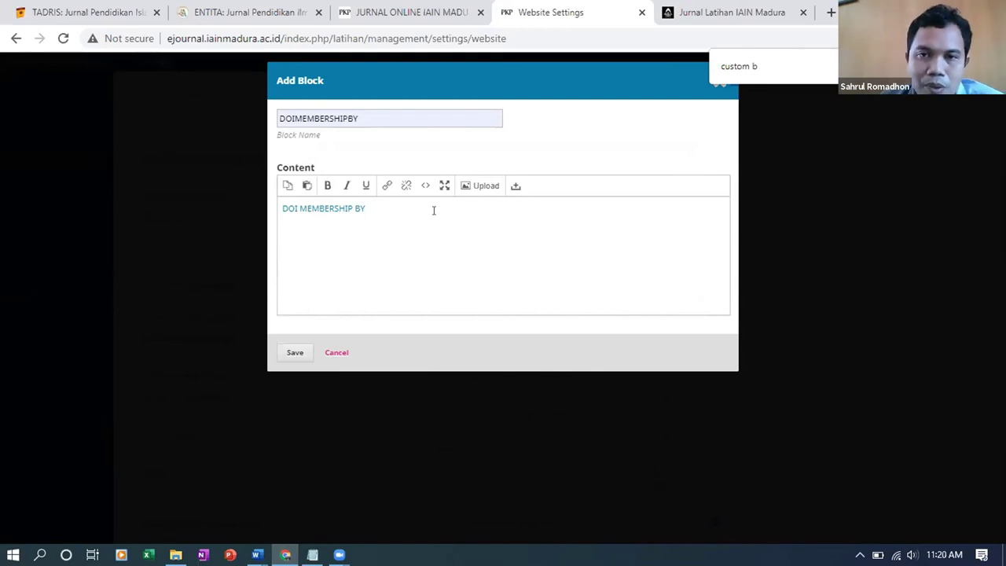
pyautogui.click(480, 187)
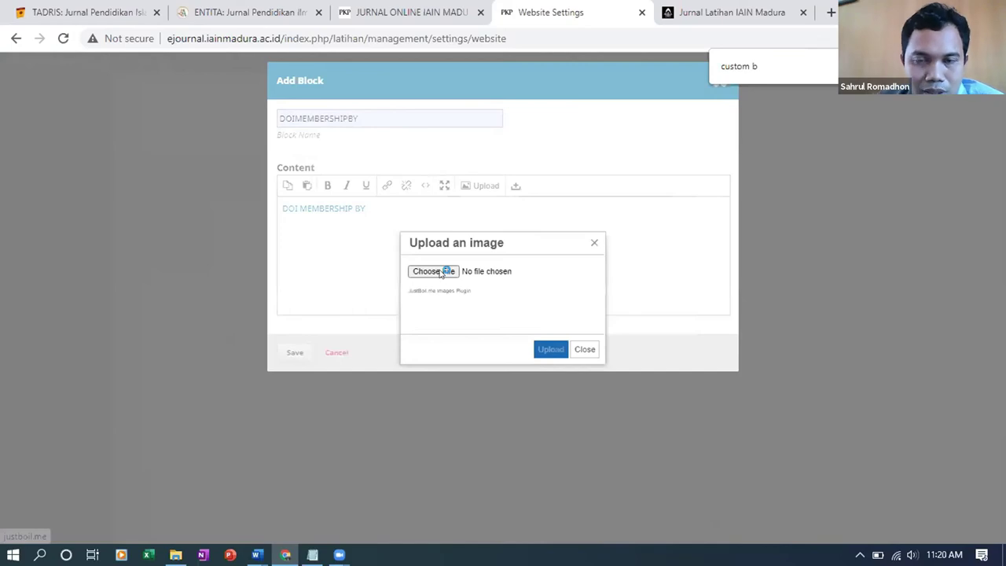
pyautogui.click(441, 273)
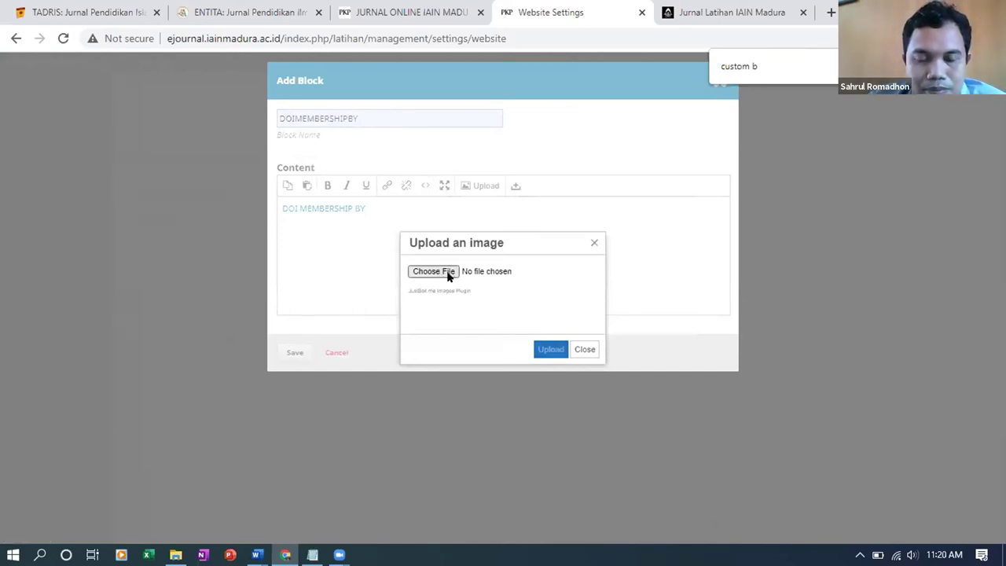
pyautogui.click(442, 274)
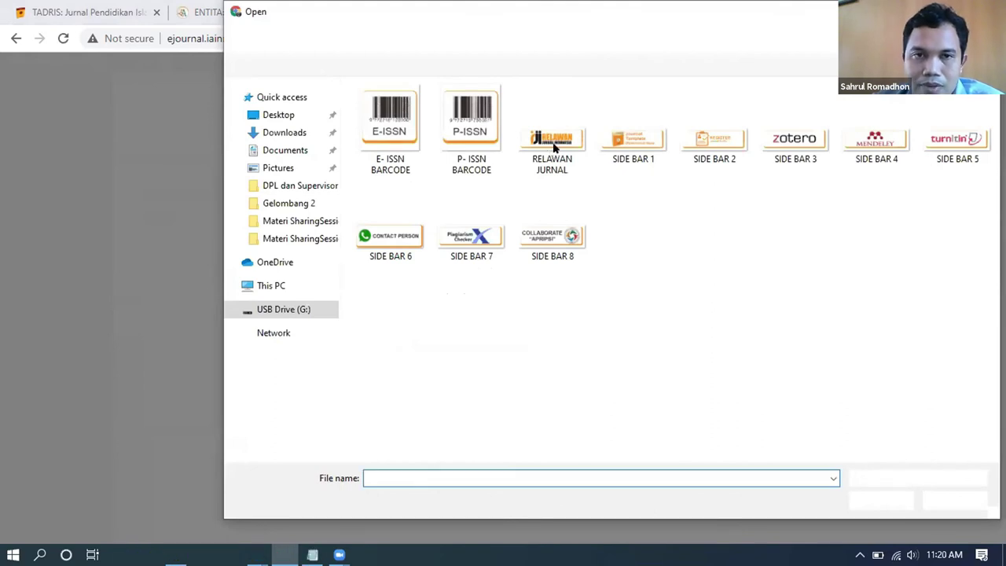
pyautogui.click(554, 147)
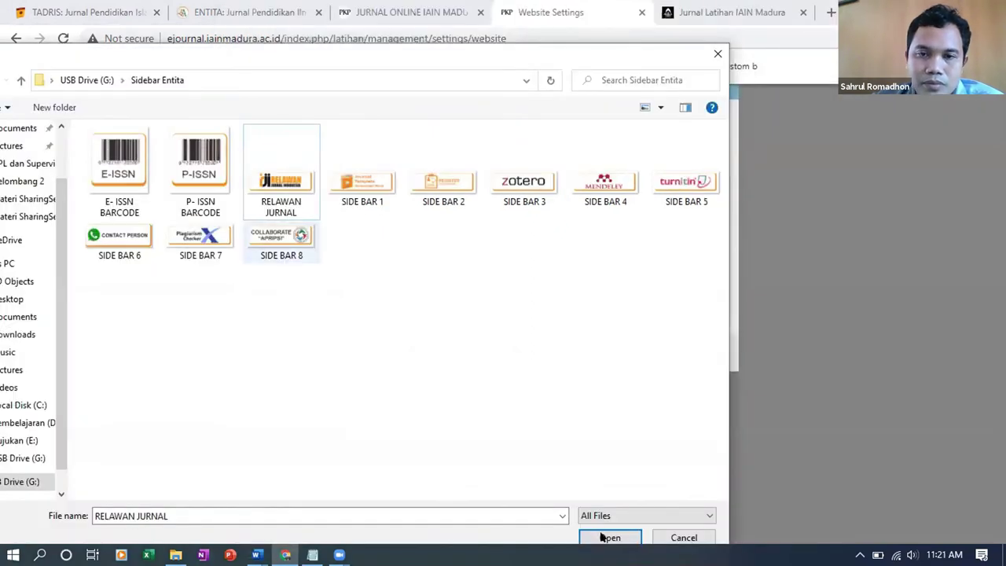
pyautogui.press('Escape')
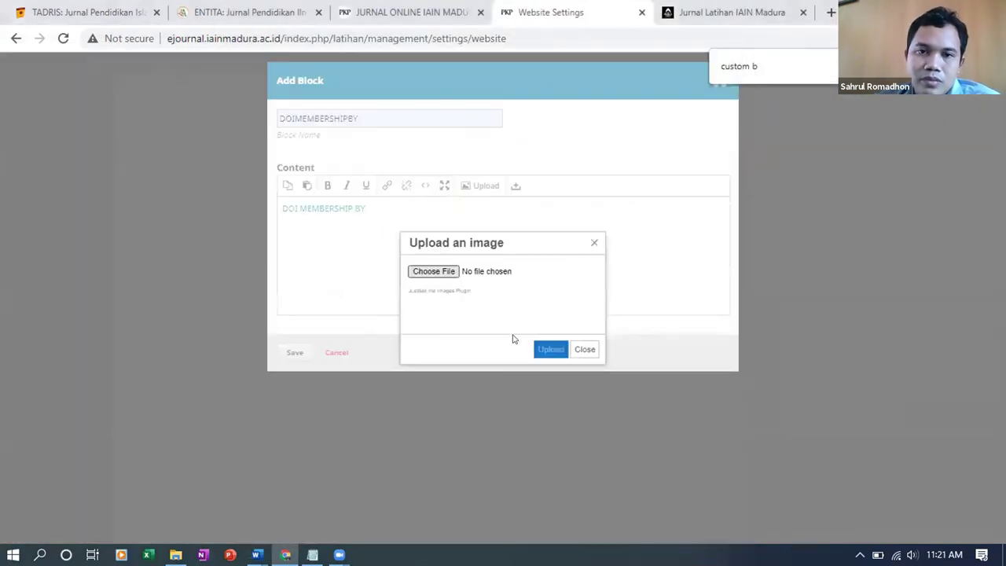
pyautogui.press('Escape')
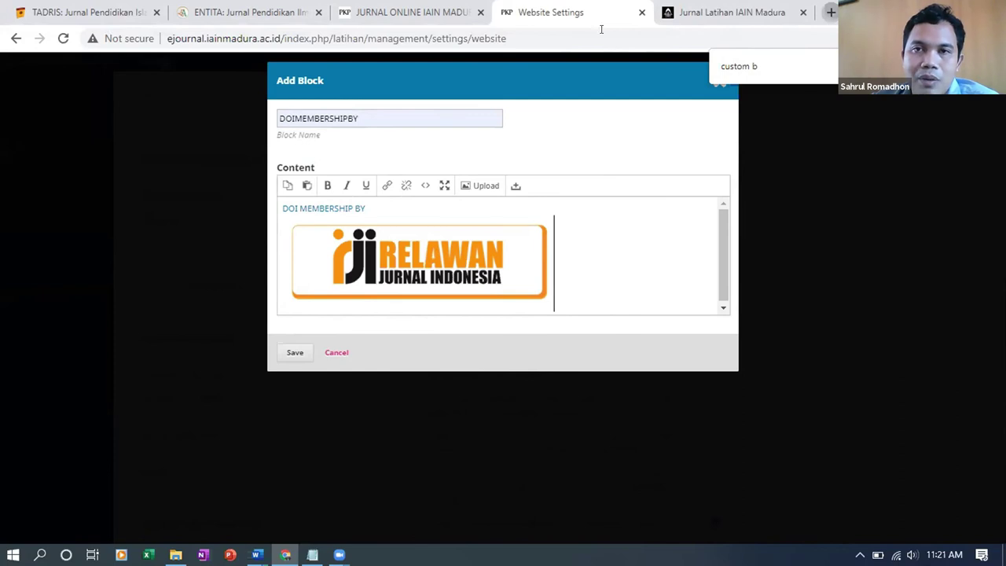
# Search Google for "relawan jurnal indonesia" in a new browser tab, open the relawanjurnal.id site and copy its address
pyautogui.hotkey('ctrl', 't')
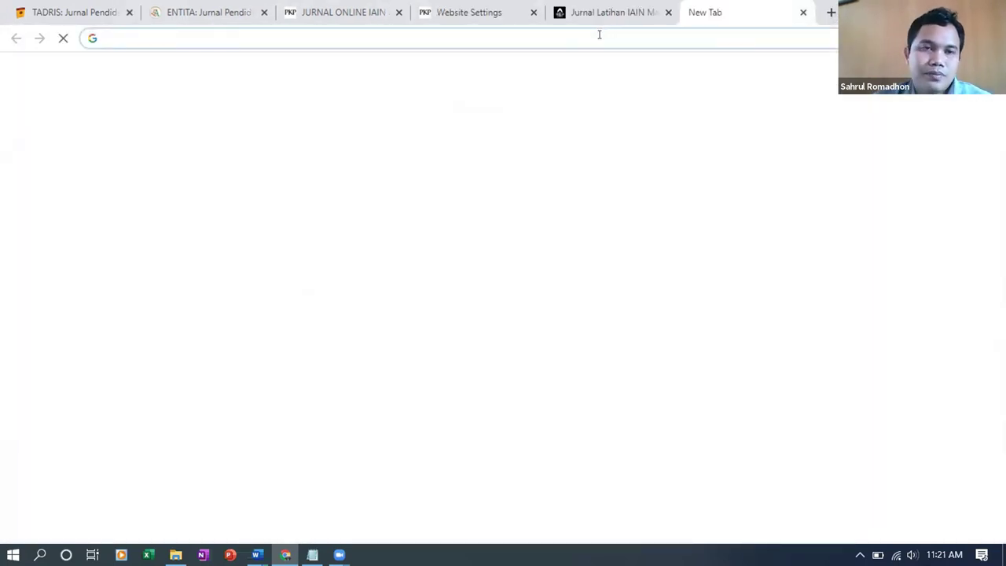
pyautogui.click(599, 35)
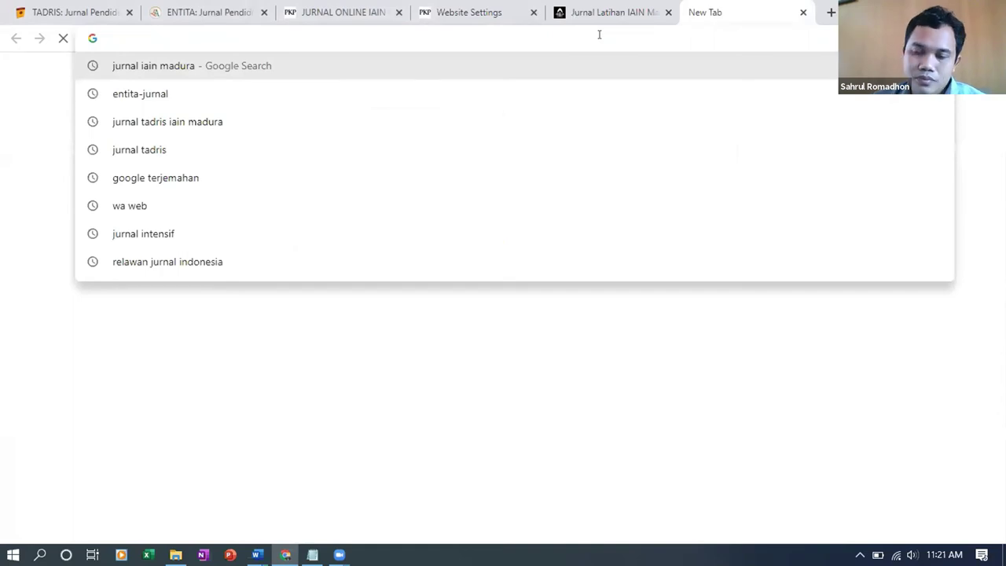
pyautogui.write('RE')
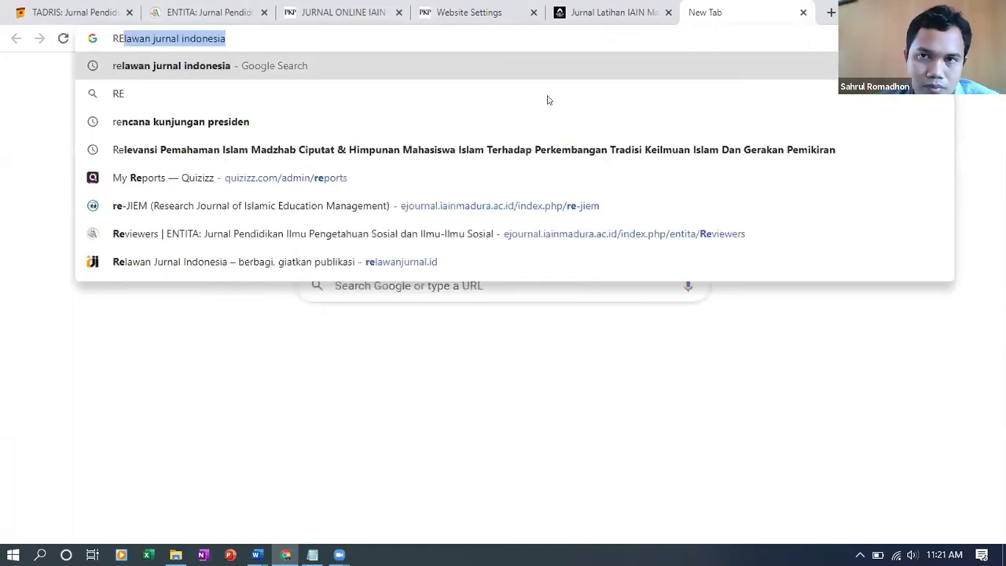
pyautogui.press('Return')
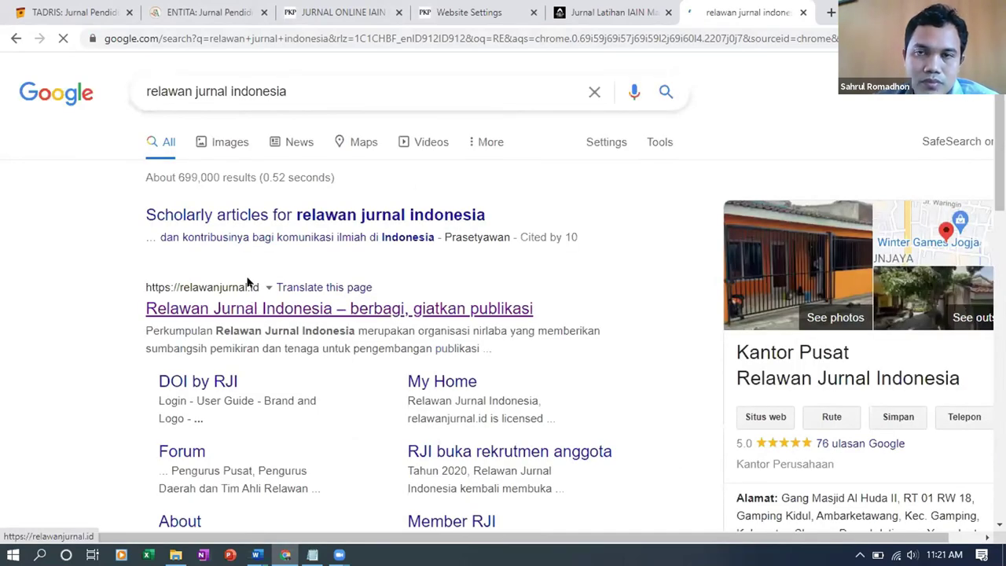
pyautogui.click(248, 281)
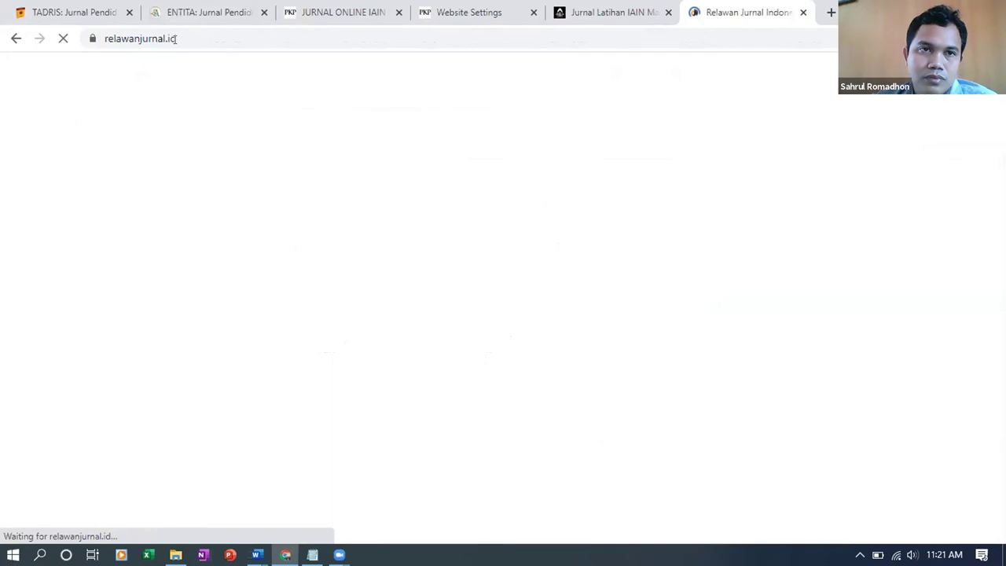
pyautogui.click(176, 38)
pyautogui.hotkey('ctrl', 'c')
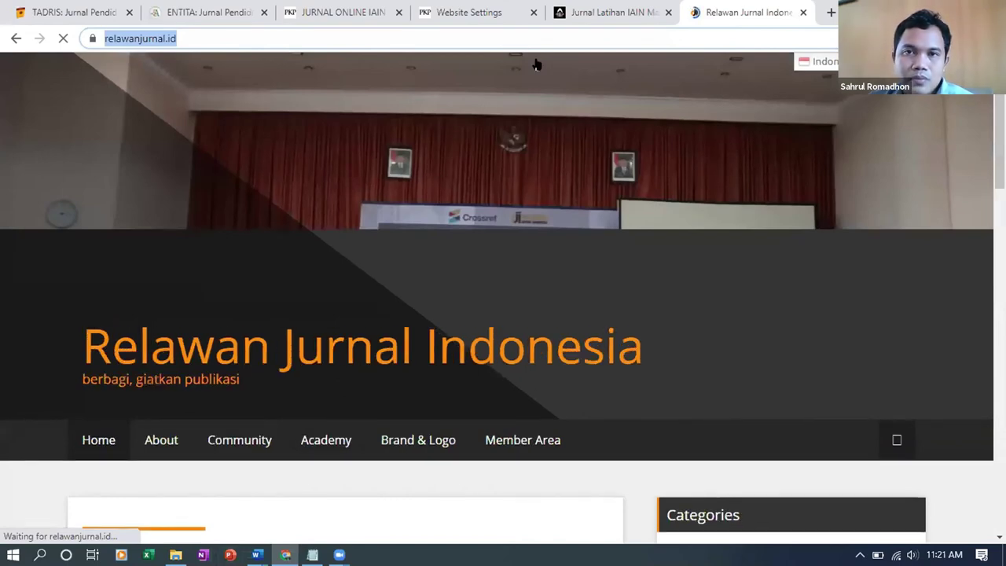
pyautogui.hotkey('ctrl', 'shift', 'Tab')
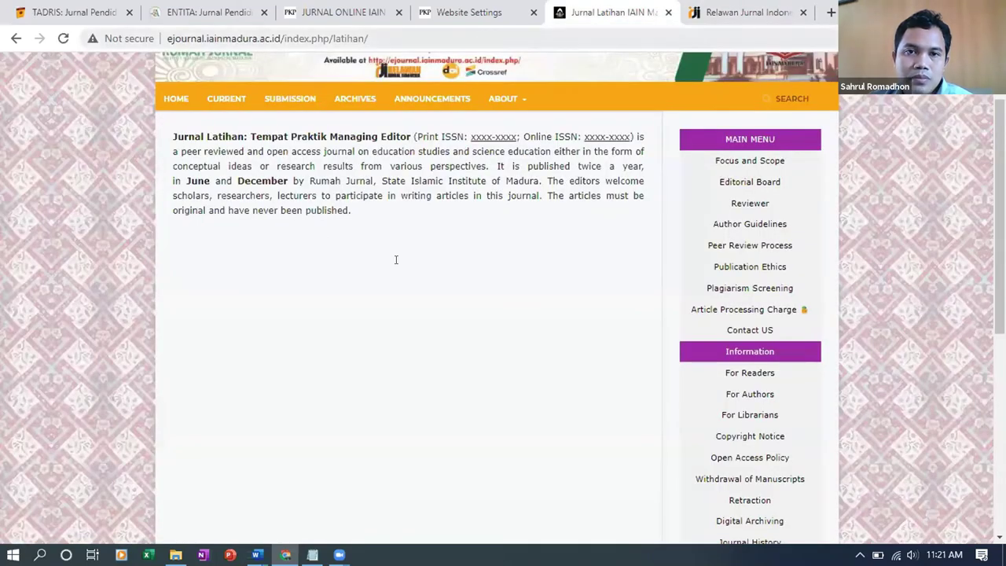
pyautogui.hotkey('ctrl', 'shift', 'Tab')
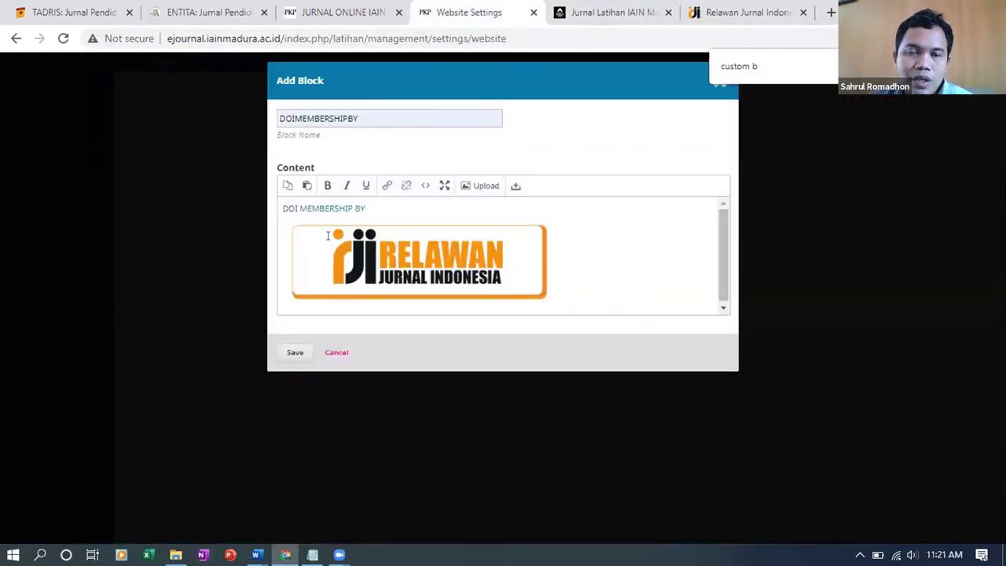
pyautogui.click(329, 235)
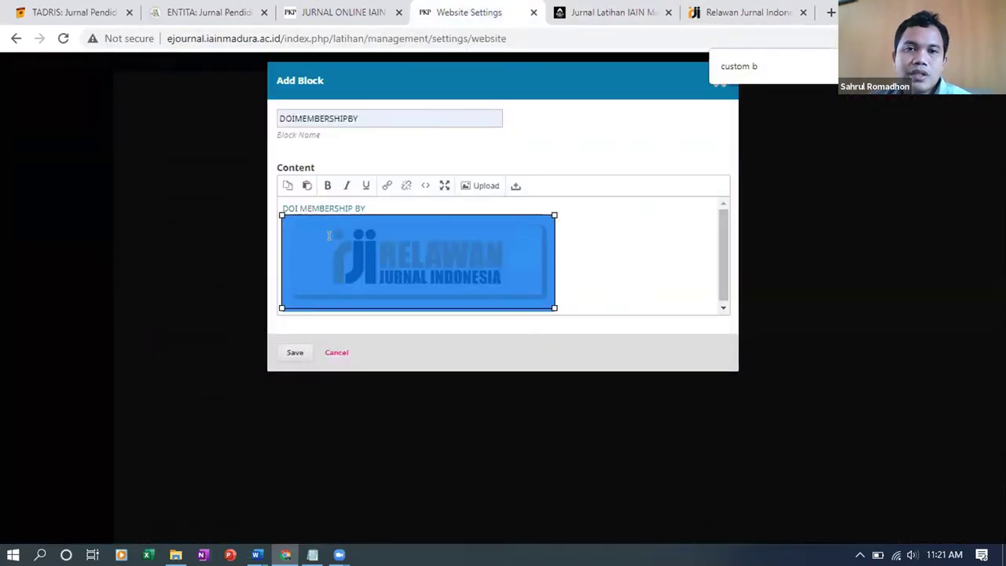
pyautogui.click(387, 186)
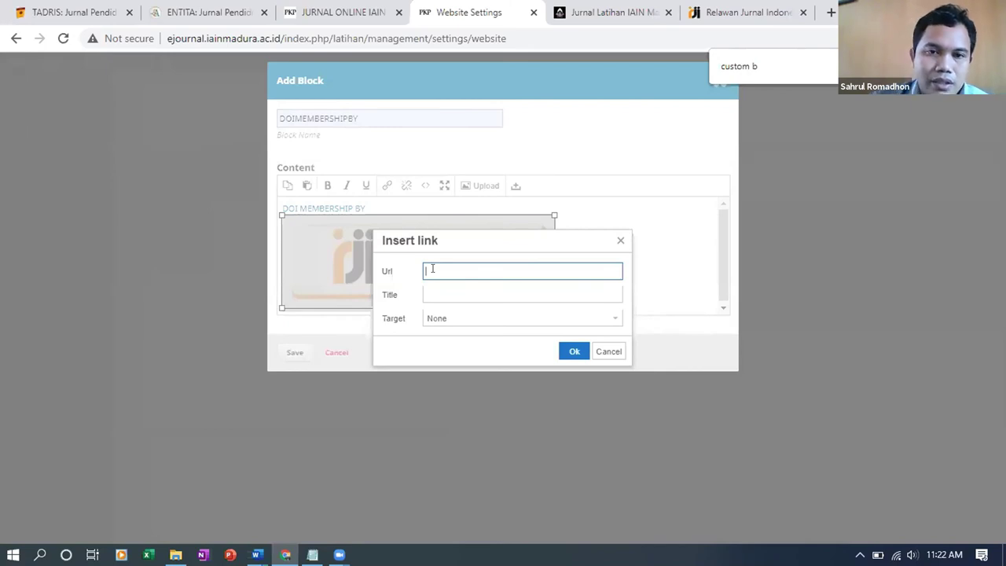
pyautogui.click(432, 269)
pyautogui.hotkey('ctrl', 'v')
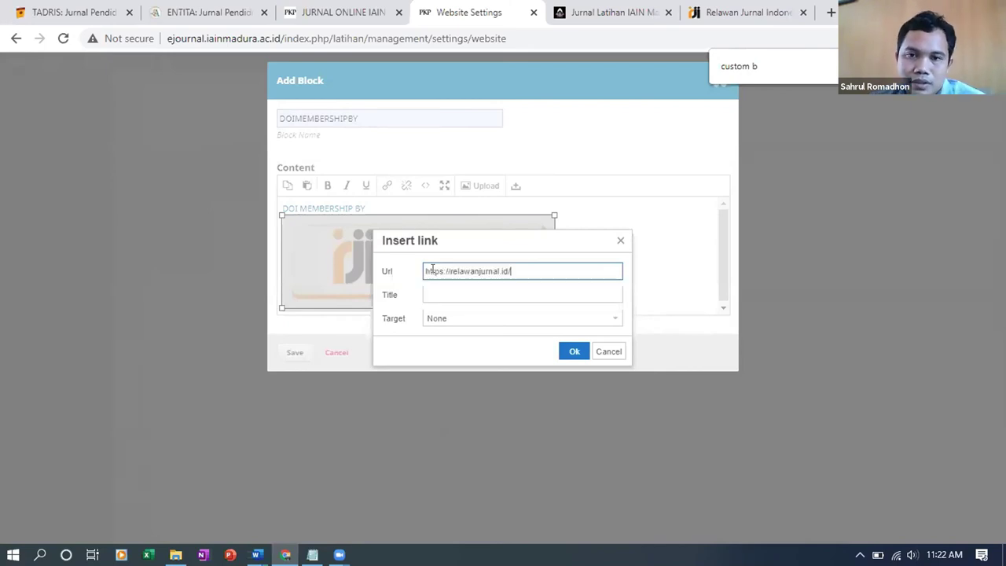
pyautogui.click(546, 324)
pyautogui.click(467, 353)
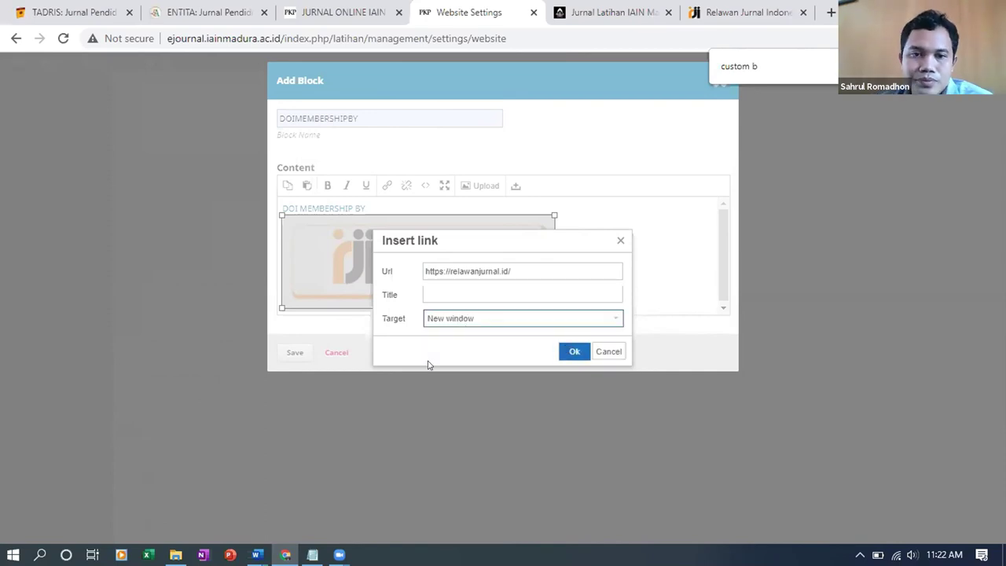
pyautogui.press('Return')
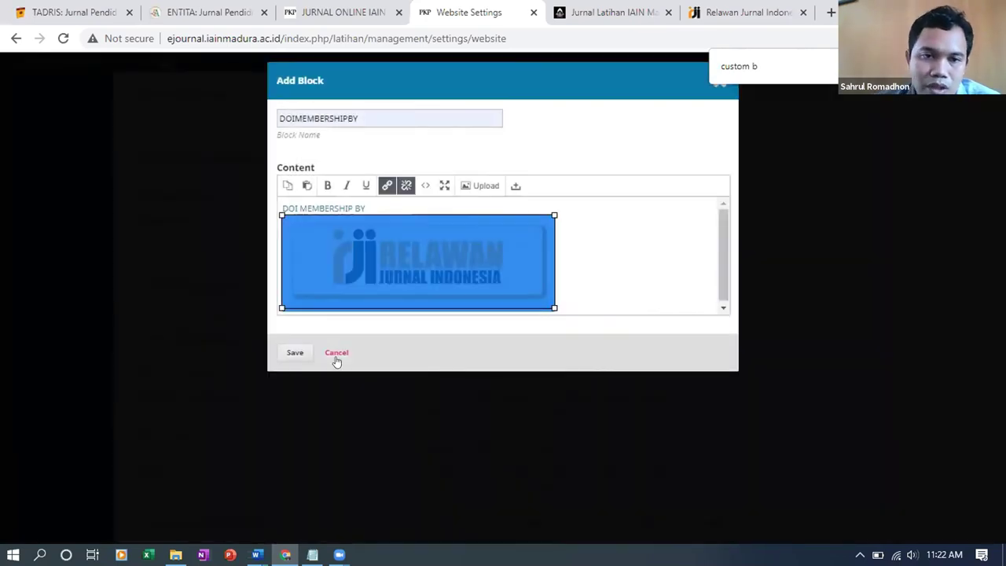
pyautogui.click(296, 357)
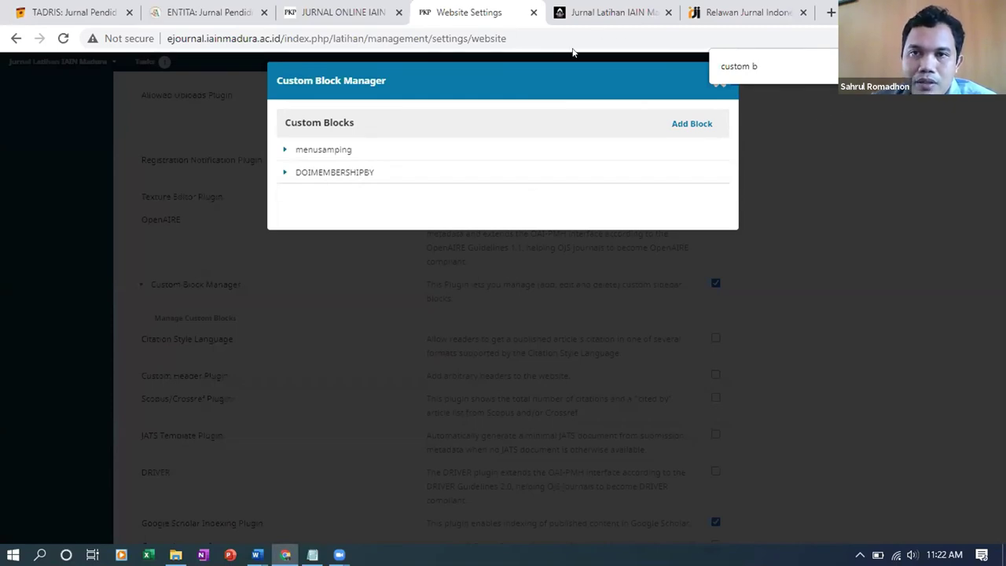
# Reload the training journal's home page and examine the sidebar menu and the DOI MEMBERSHIP BY block
pyautogui.click(605, 13)
pyautogui.click(63, 38)
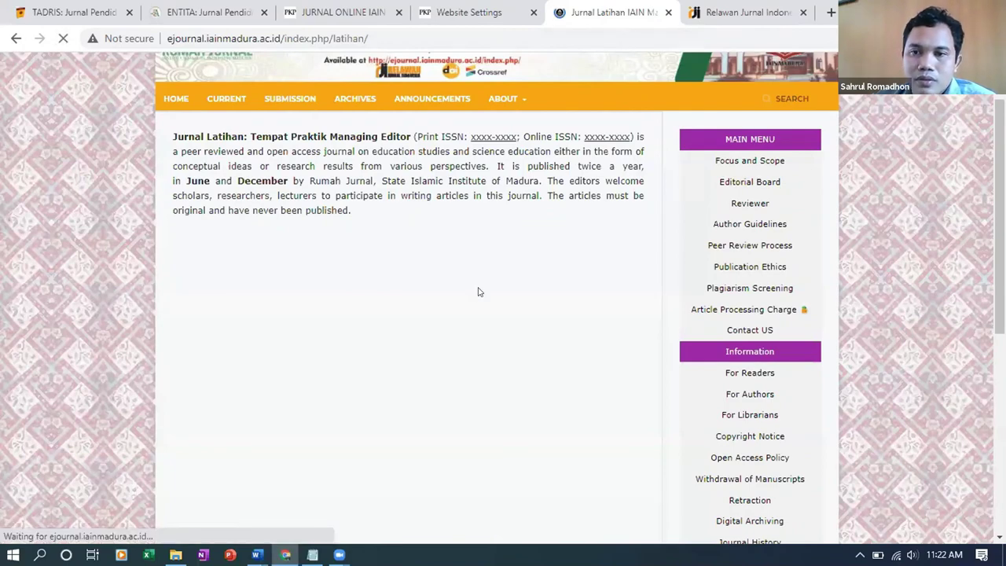
pyautogui.scroll(-5, 477, 292)
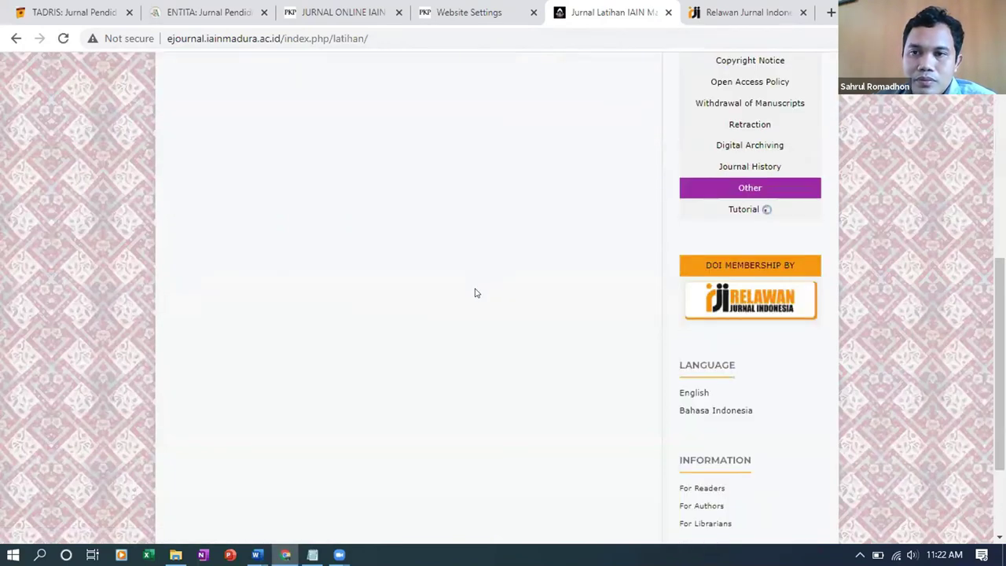
pyautogui.scroll(-1, 689, 315)
pyautogui.scroll(1, 700, 316)
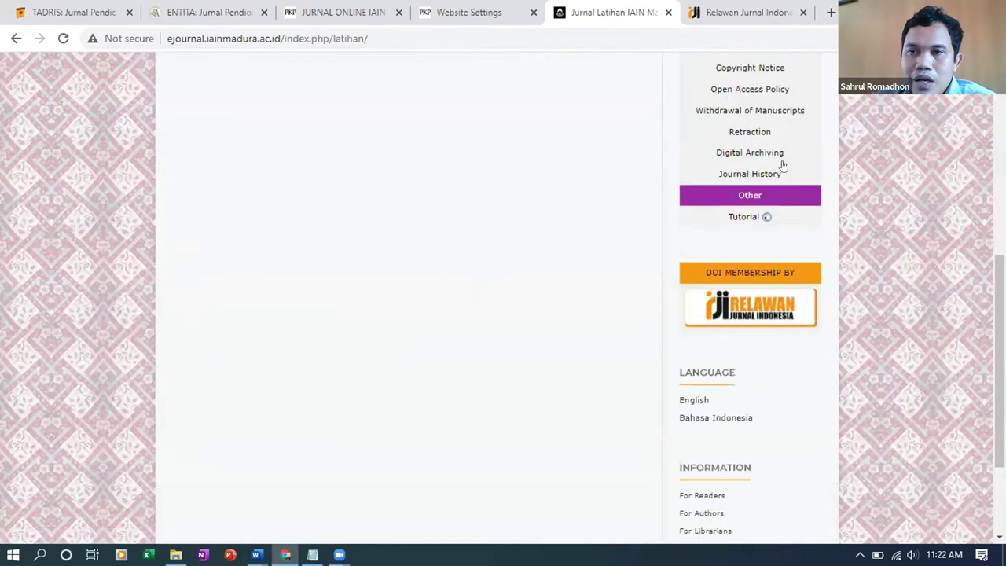
pyautogui.scroll(4, 783, 165)
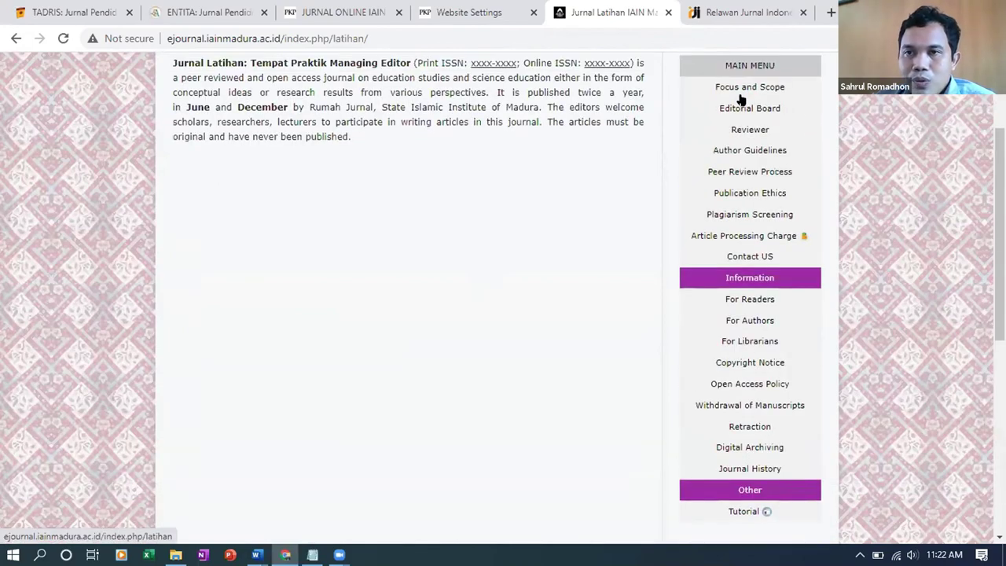
pyautogui.scroll(-3, 726, 337)
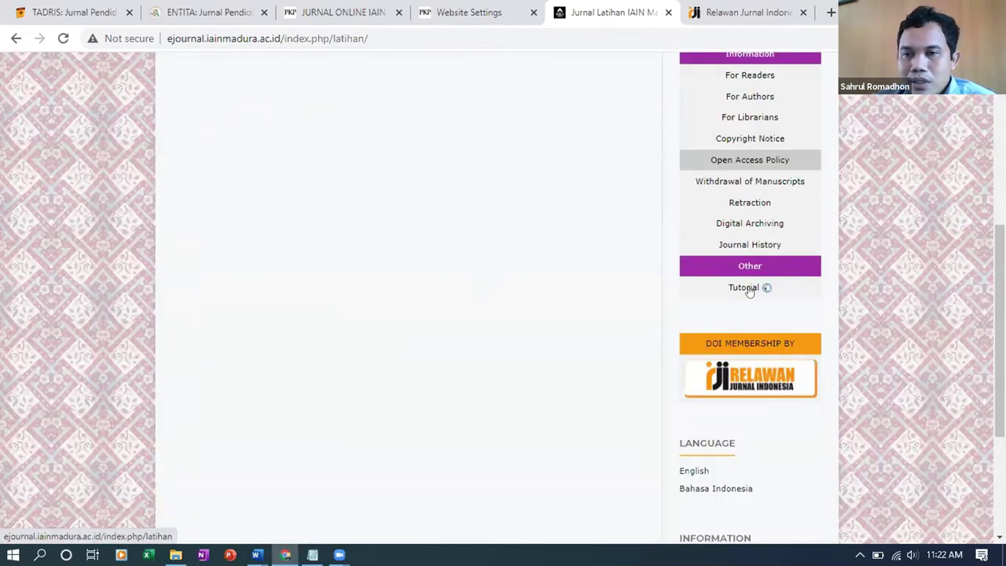
pyautogui.scroll(-1, 749, 290)
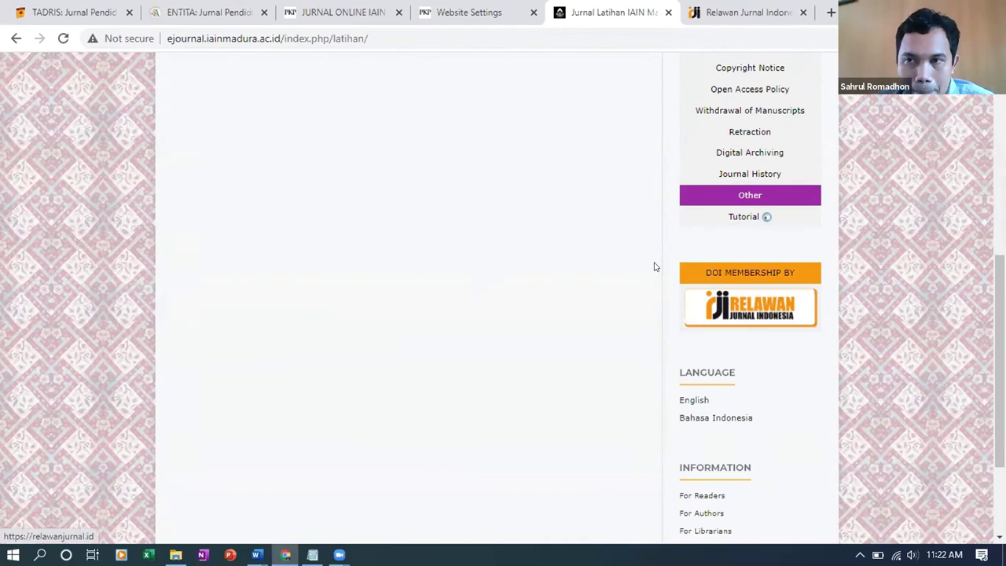
pyautogui.scroll(1, 582, 186)
pyautogui.scroll(5, 479, 184)
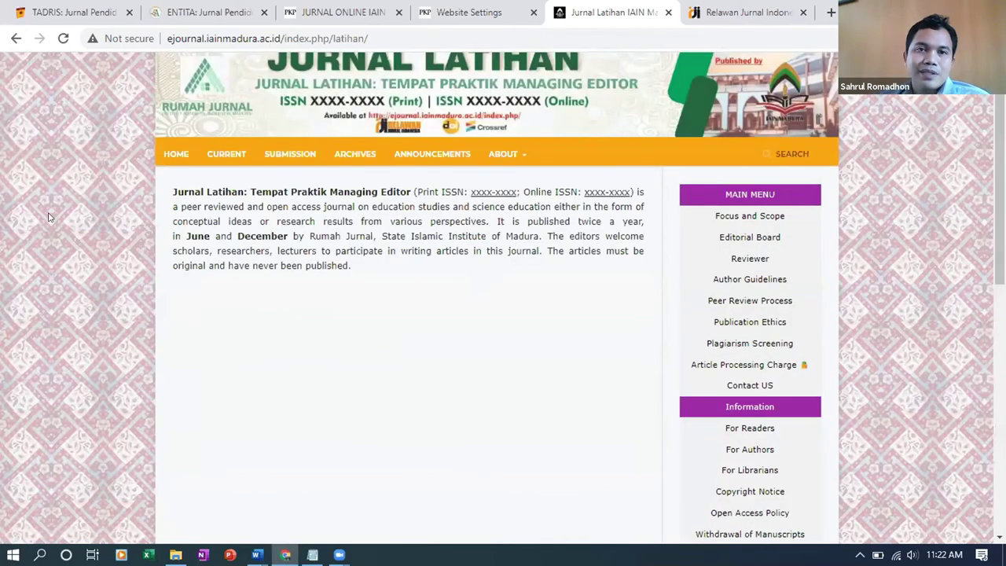
pyautogui.scroll(1, 51, 217)
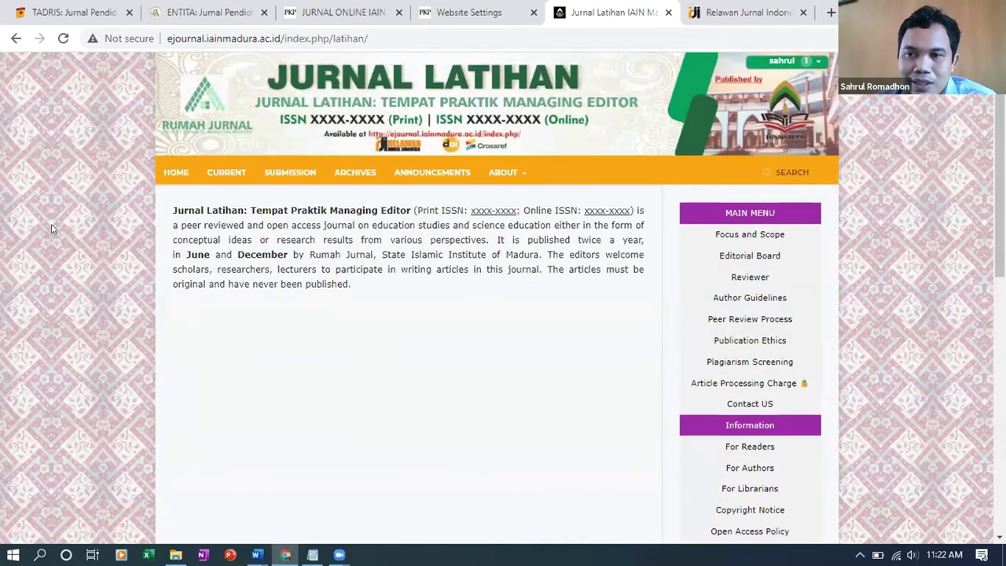